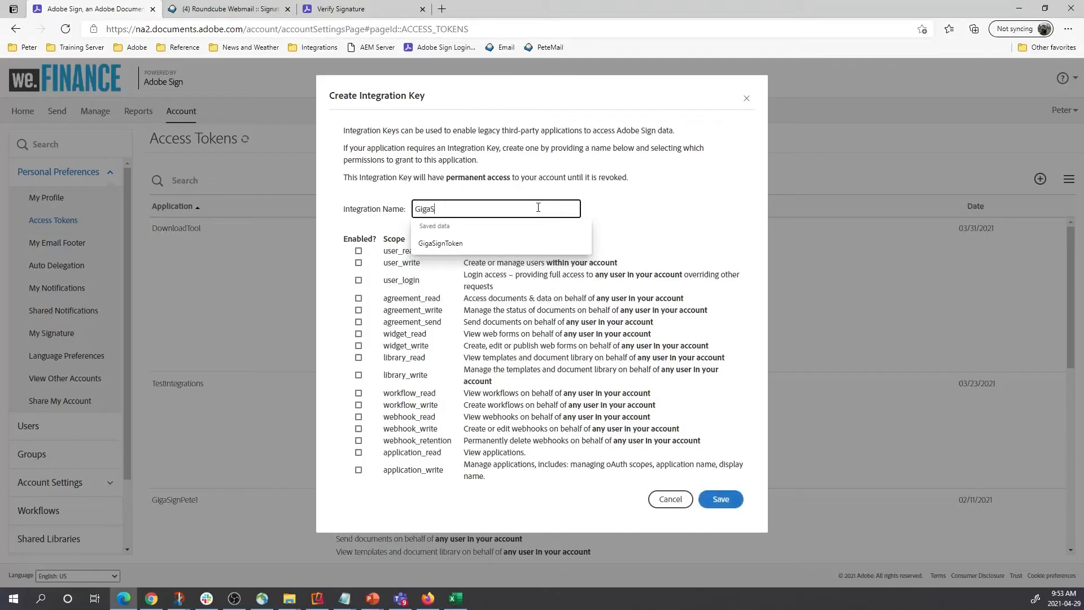
Name the new integration key GigaSignTraining.
text(gh)
key(BackSpace)
text(nTraining)
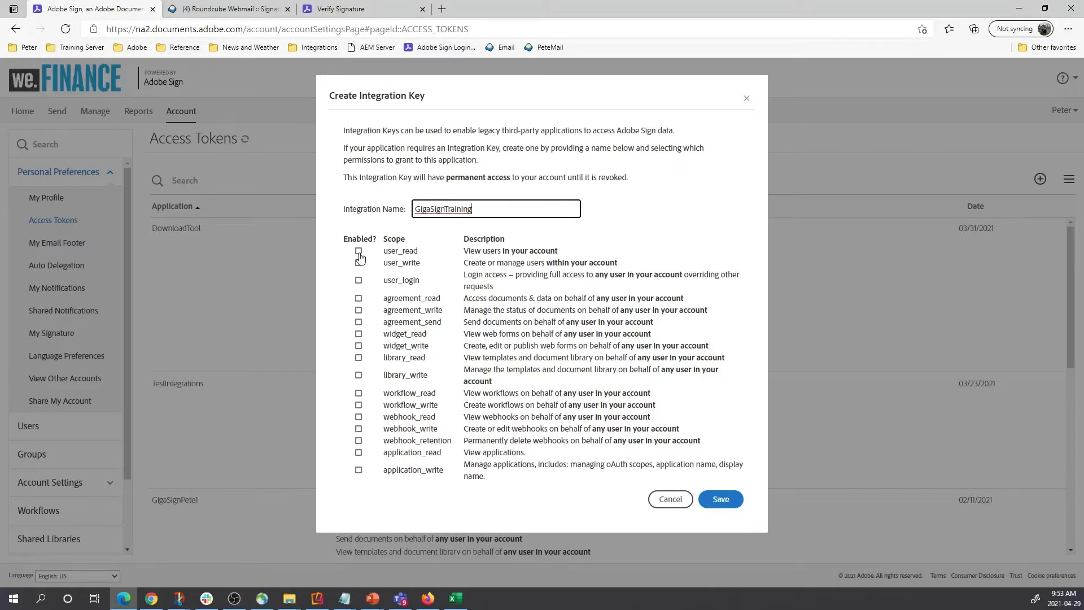
Enable the user_read, user_write, user_login, agreement_read, agreement_write and library_read scopes.
click(359, 251)
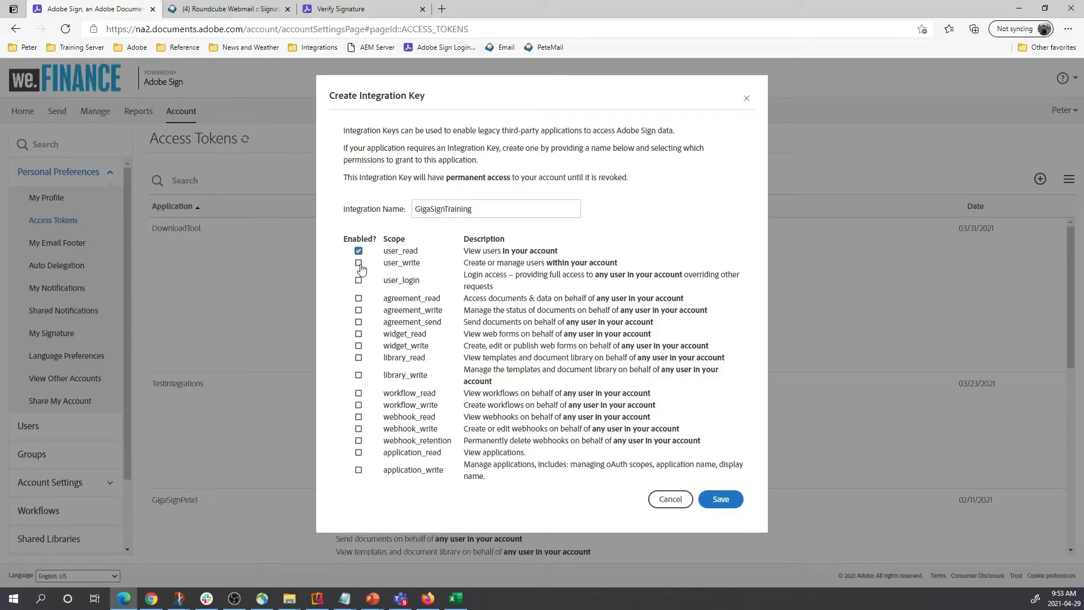
click(358, 264)
click(359, 281)
click(358, 299)
click(359, 311)
click(358, 357)
Save the GigaSignTraining key and display its integration key value.
click(729, 498)
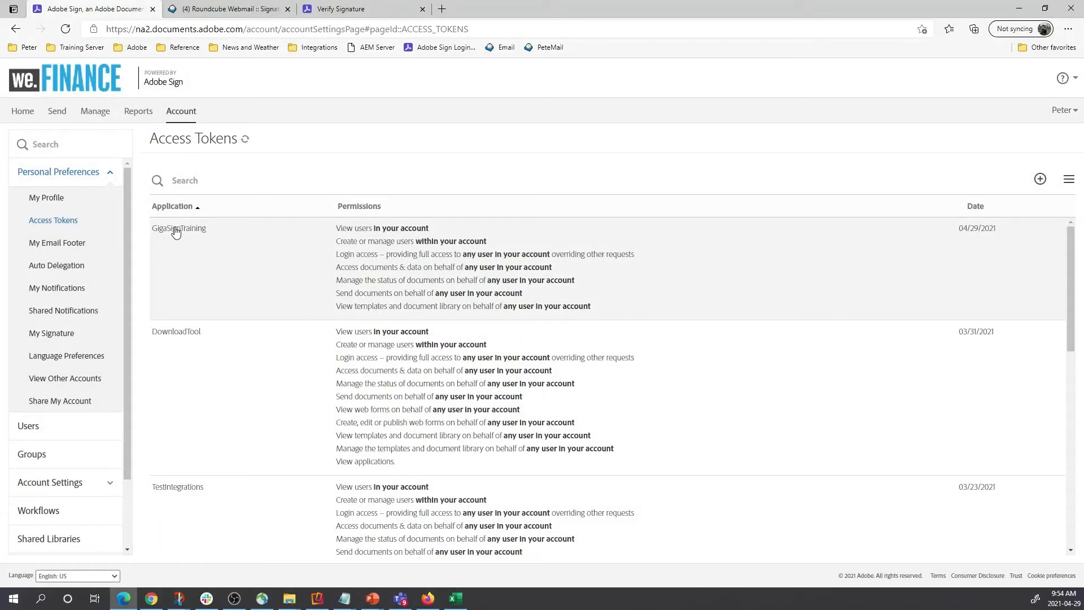
double_click(175, 230)
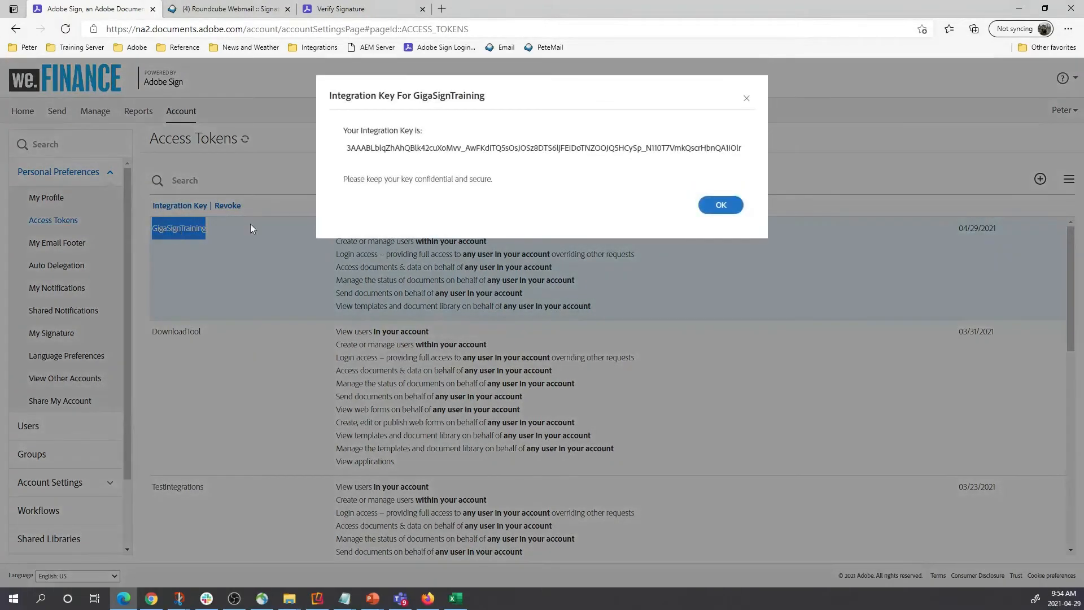
drag(346, 147, 722, 154)
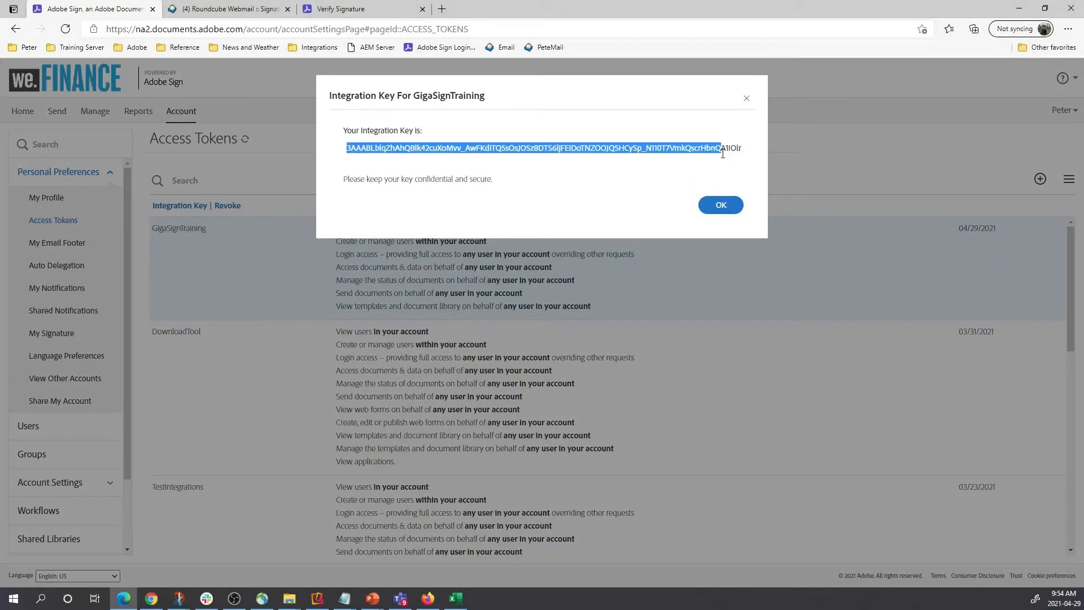
right_click(723, 154)
click(734, 164)
Copy the entire integration key to the clipboard and close the key window.
click(409, 154)
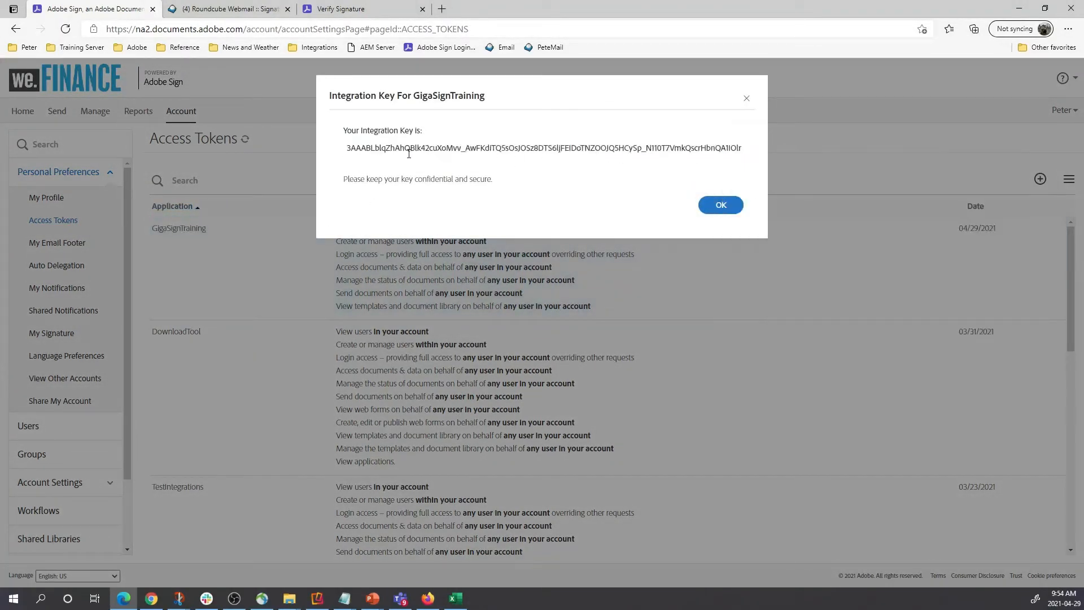
double_click(372, 148)
right_click(372, 148)
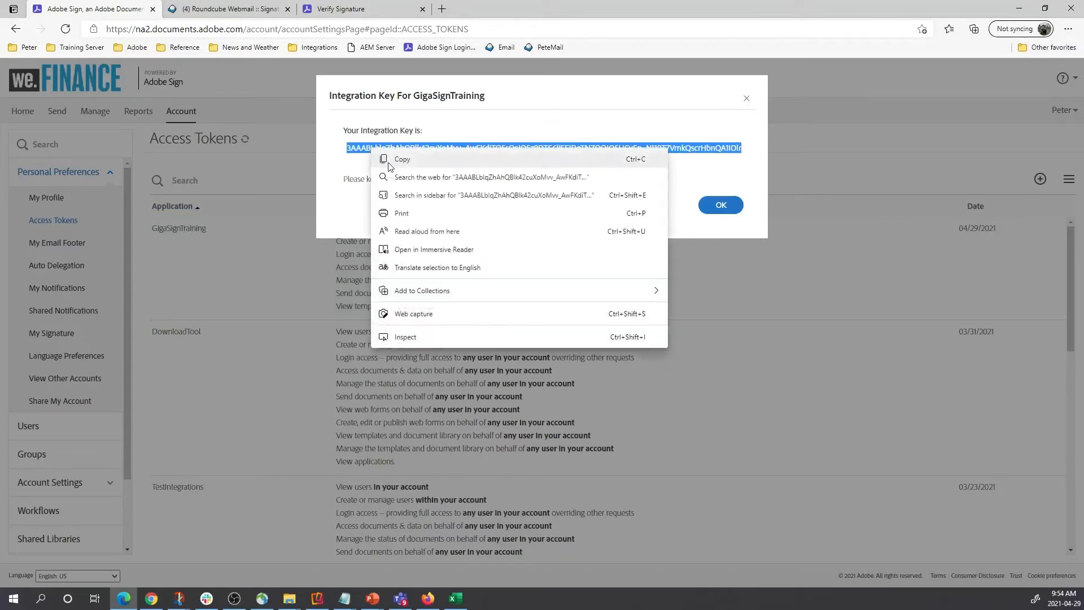
click(404, 159)
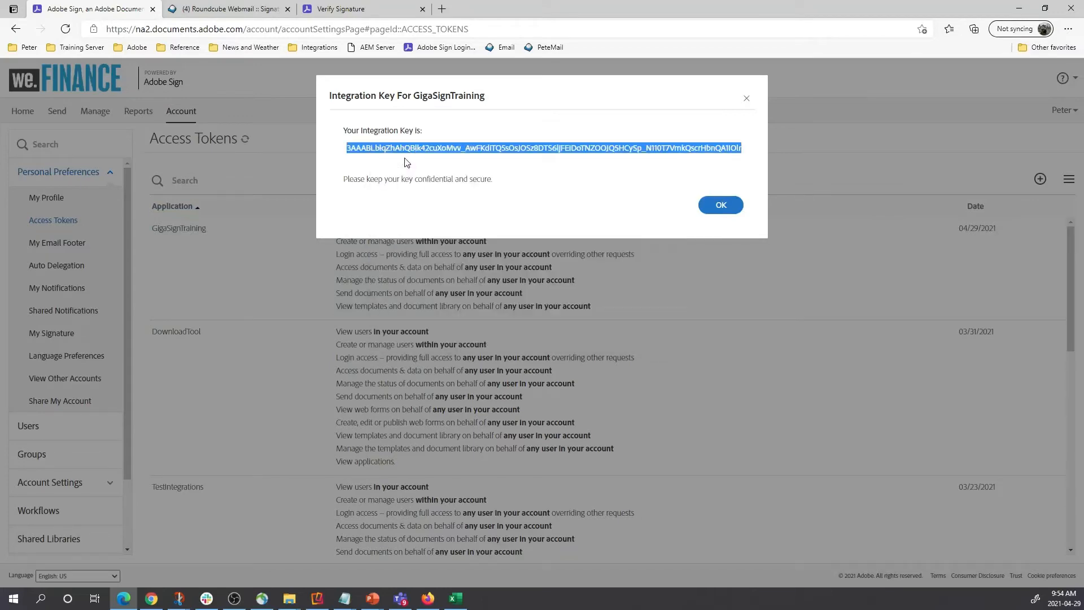
click(746, 99)
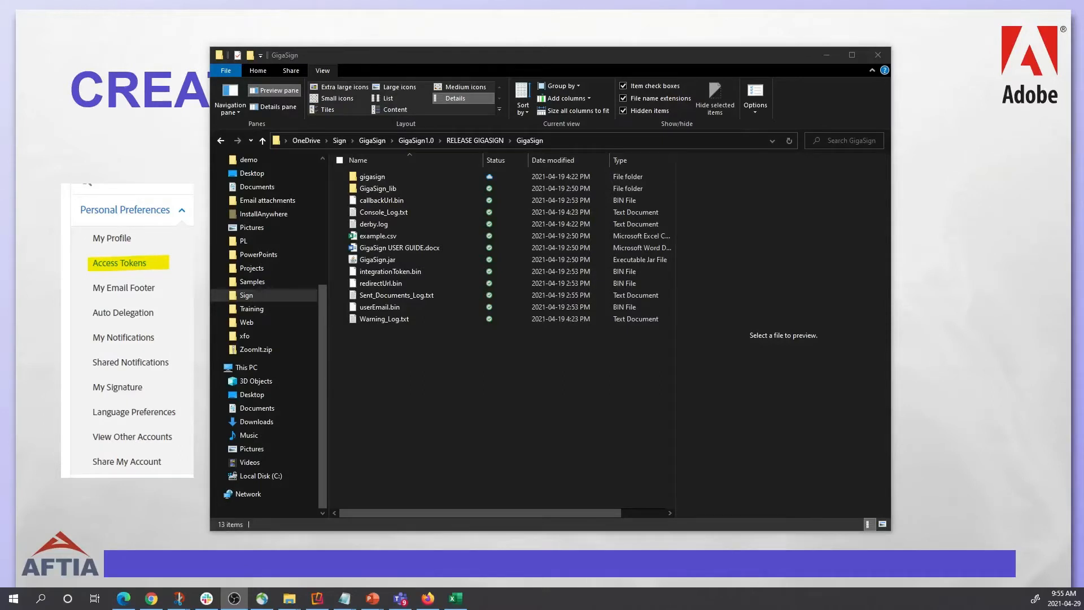
Run GigaSign.jar from the RELEASE GIGASIGN\GigaSign folder.
click(383, 261)
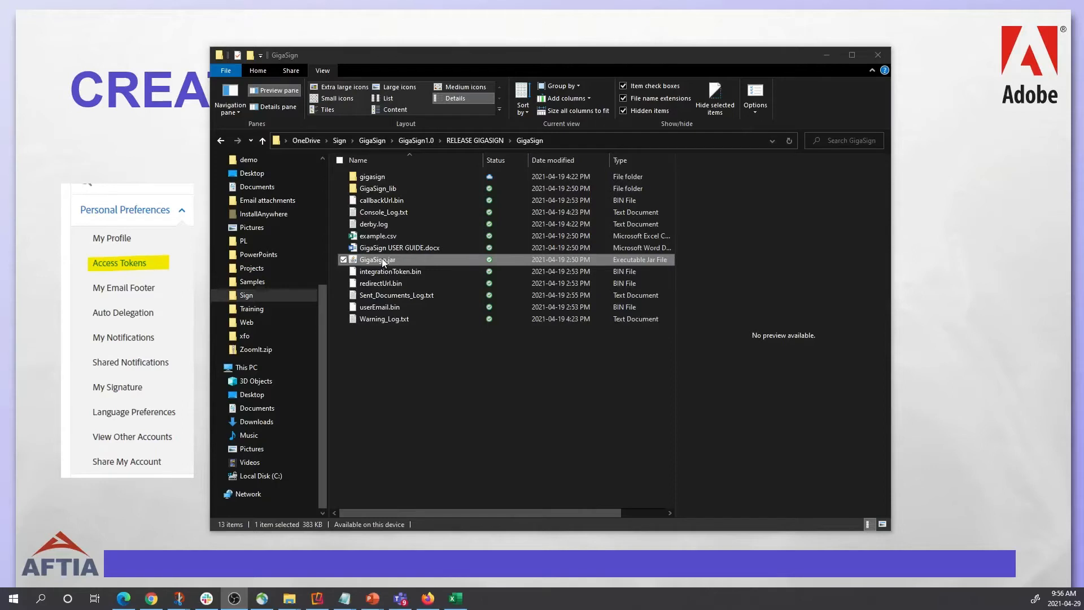
double_click(382, 262)
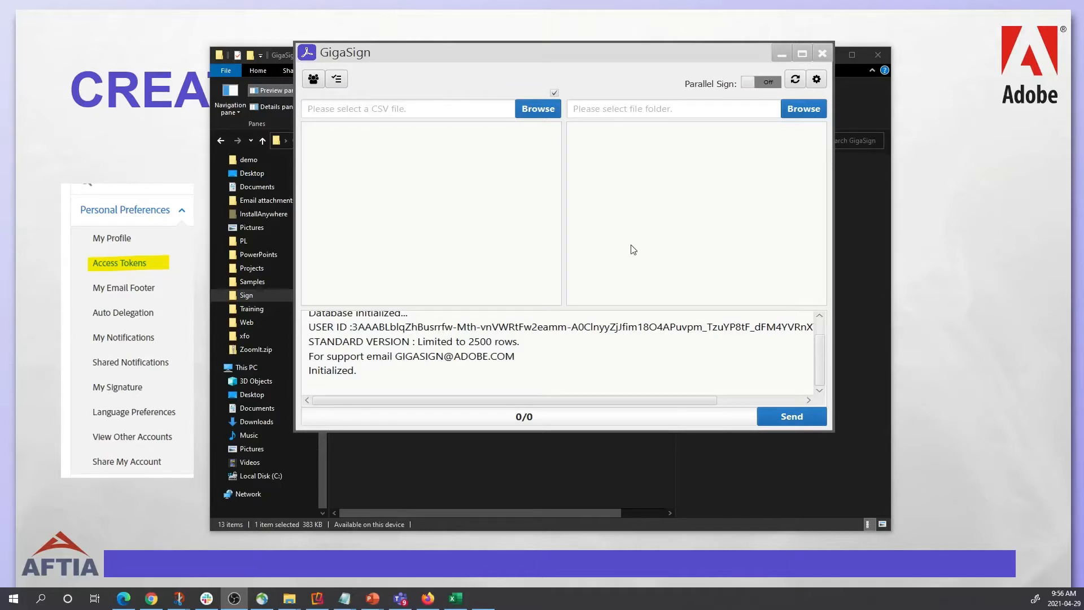
Paste the copied Adobe Sign key into GigaSign's integration key field.
click(816, 80)
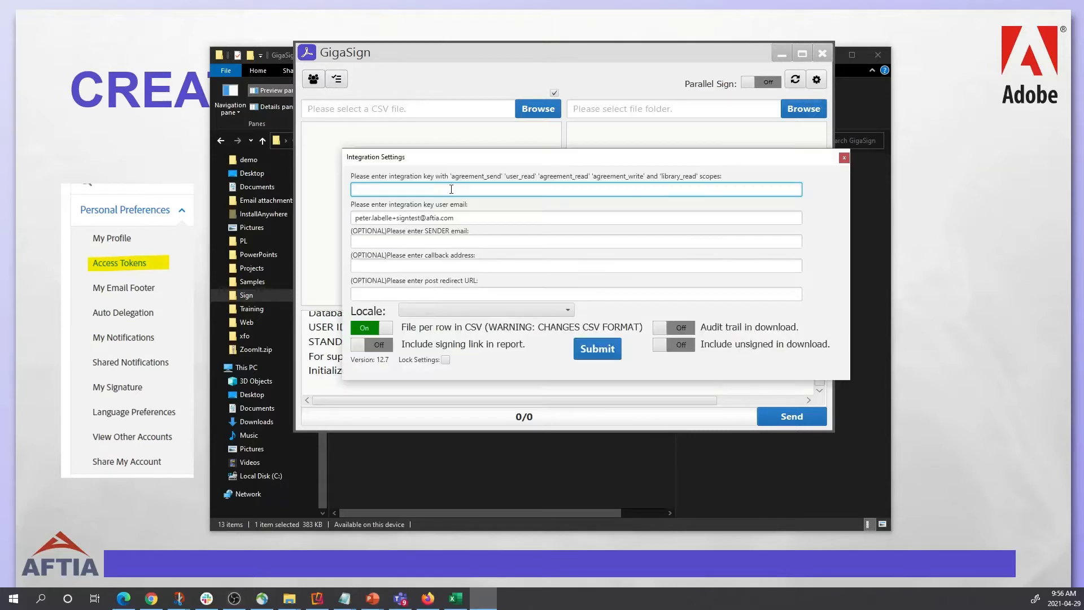
right_click(451, 189)
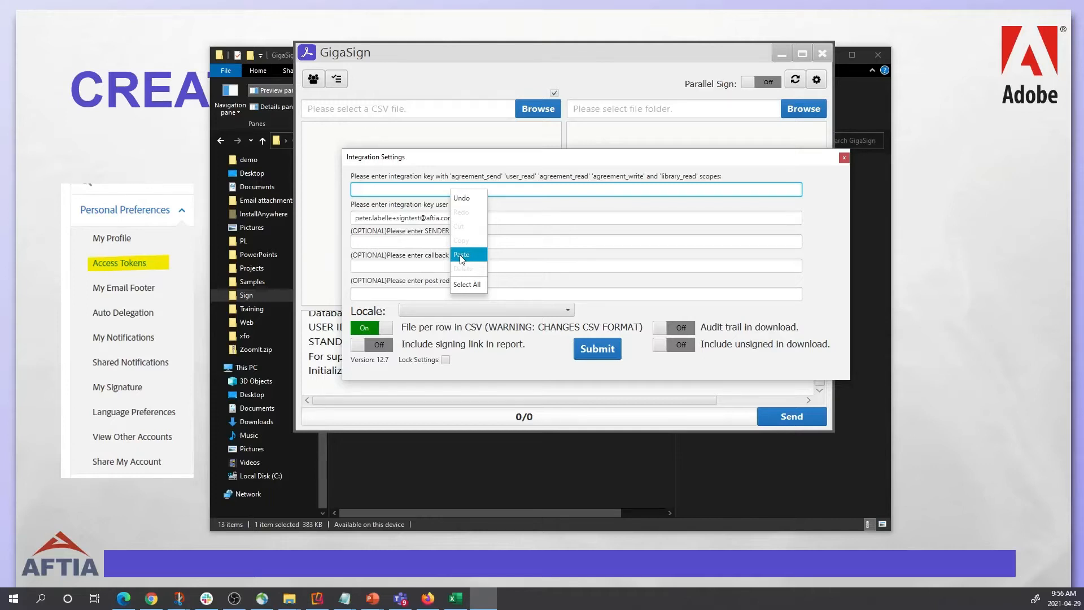
click(461, 255)
key(Tab)
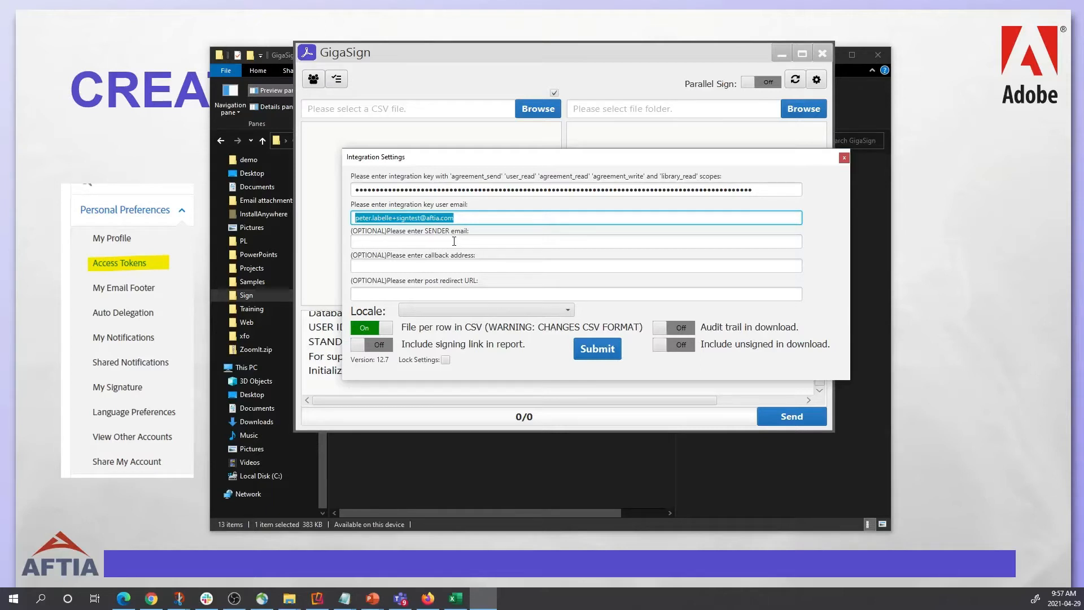
click(485, 289)
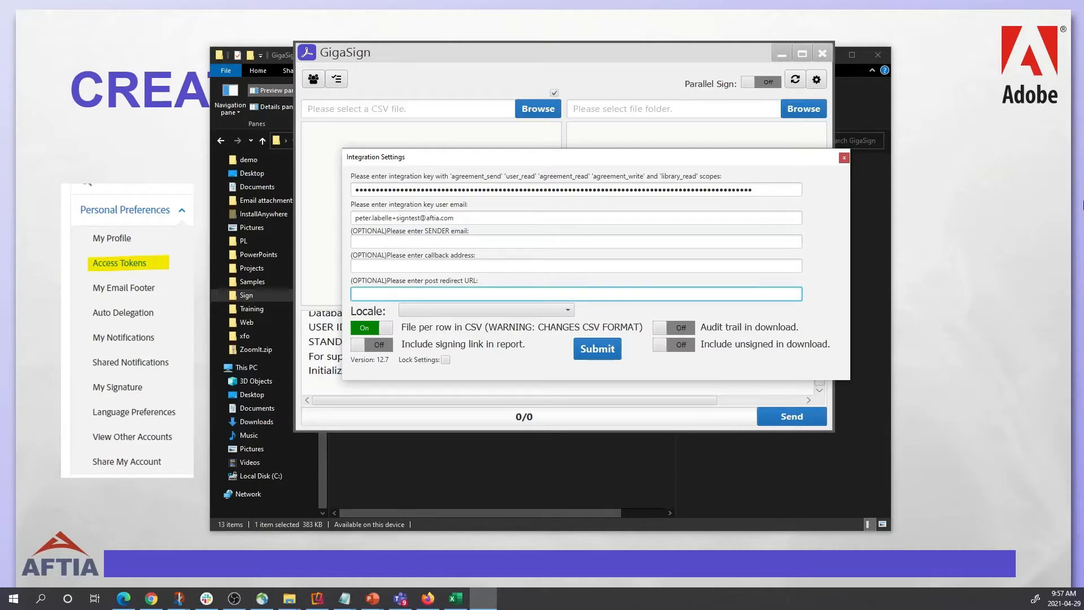
text(http://www.)
text(aftia.com)
mouse_move(445, 327)
click(610, 349)
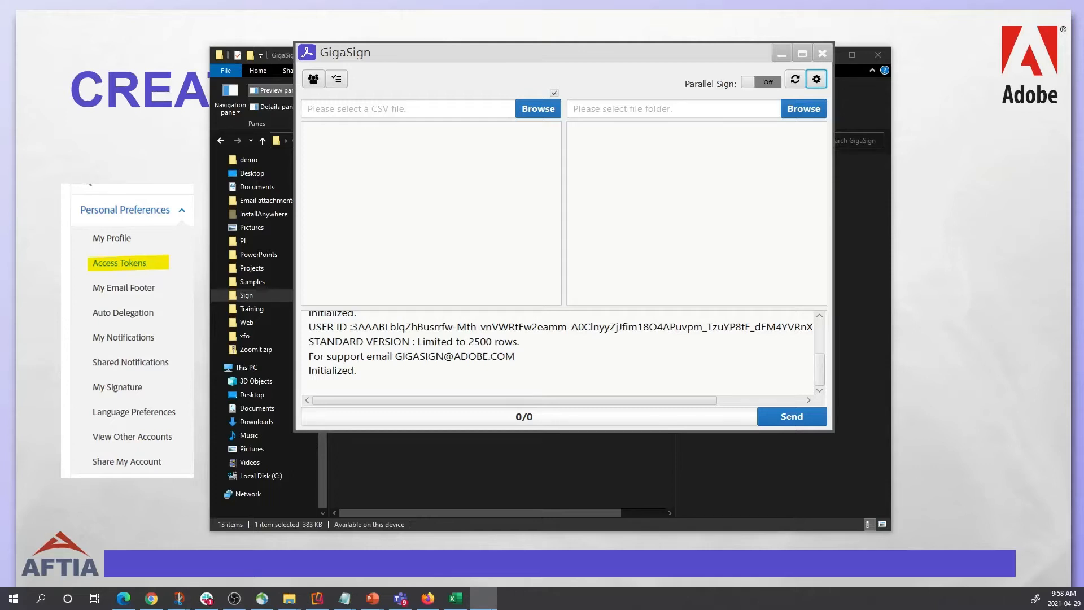
Switch to the open GigaSignData.csv workbook in Excel.
click(456, 598)
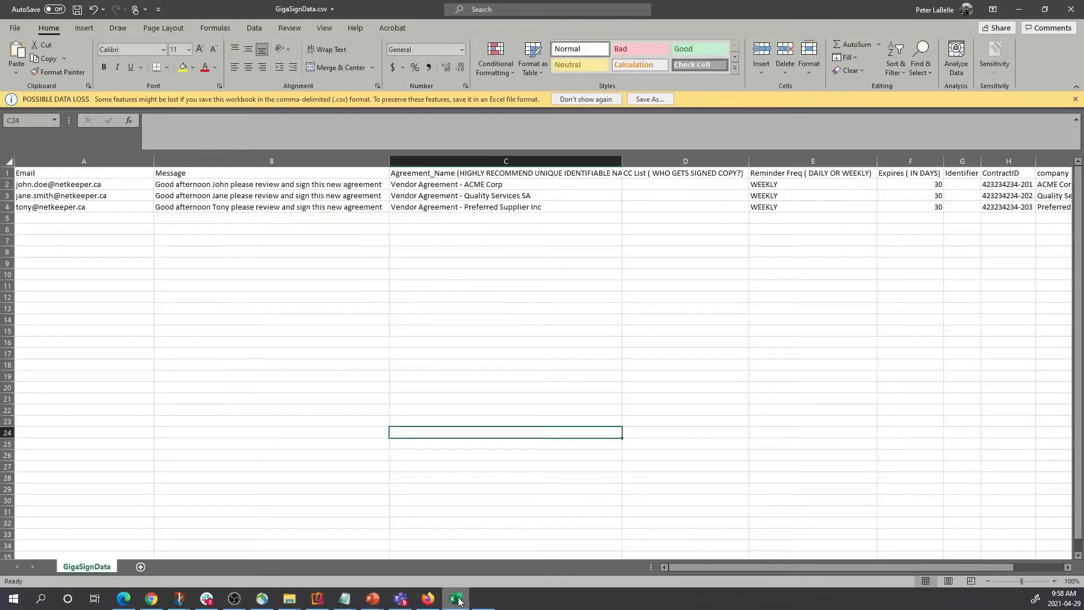
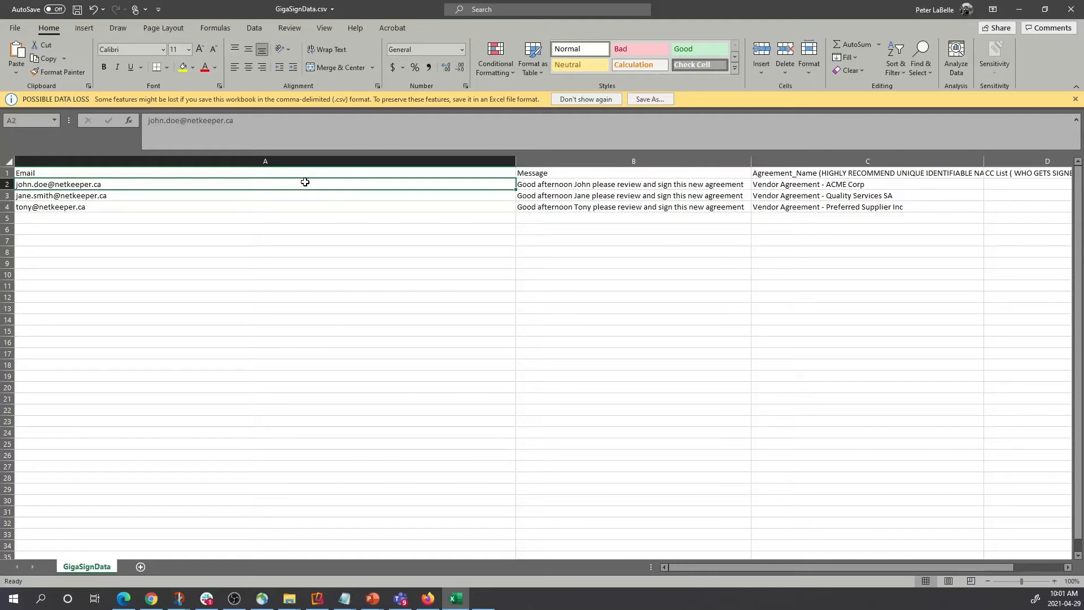
Append two more comma-separated recipient e-mail addresses to cell A2, fixing their domain typos.
double_click(197, 184)
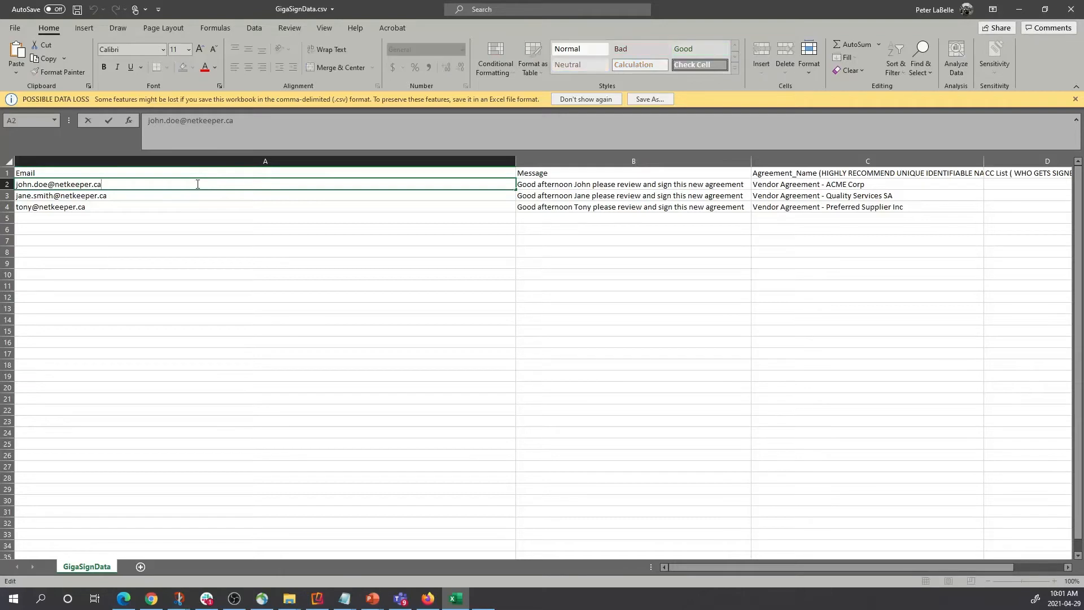
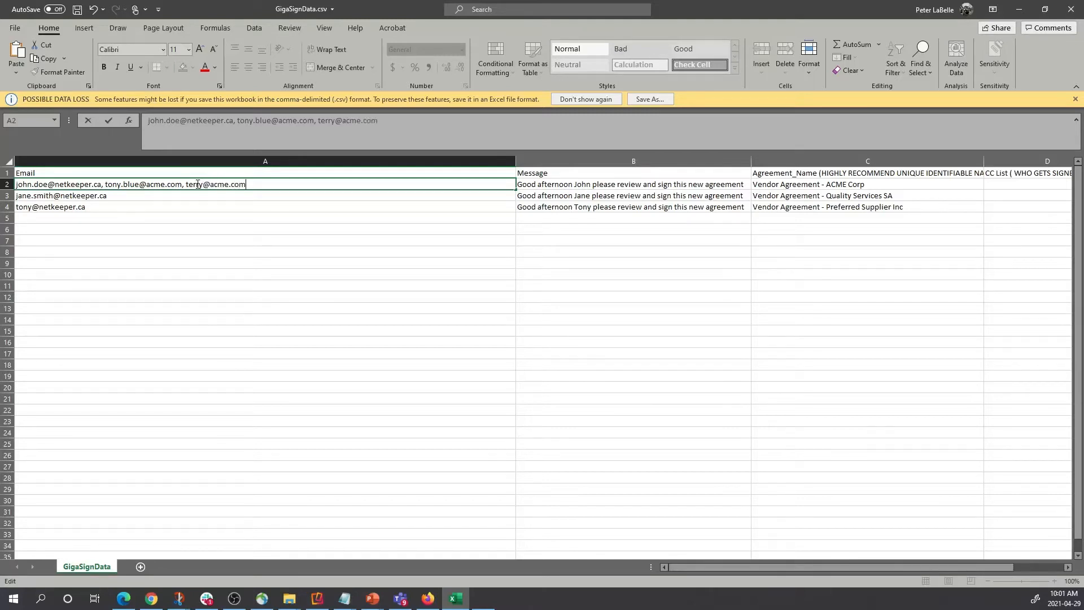
click(255, 329)
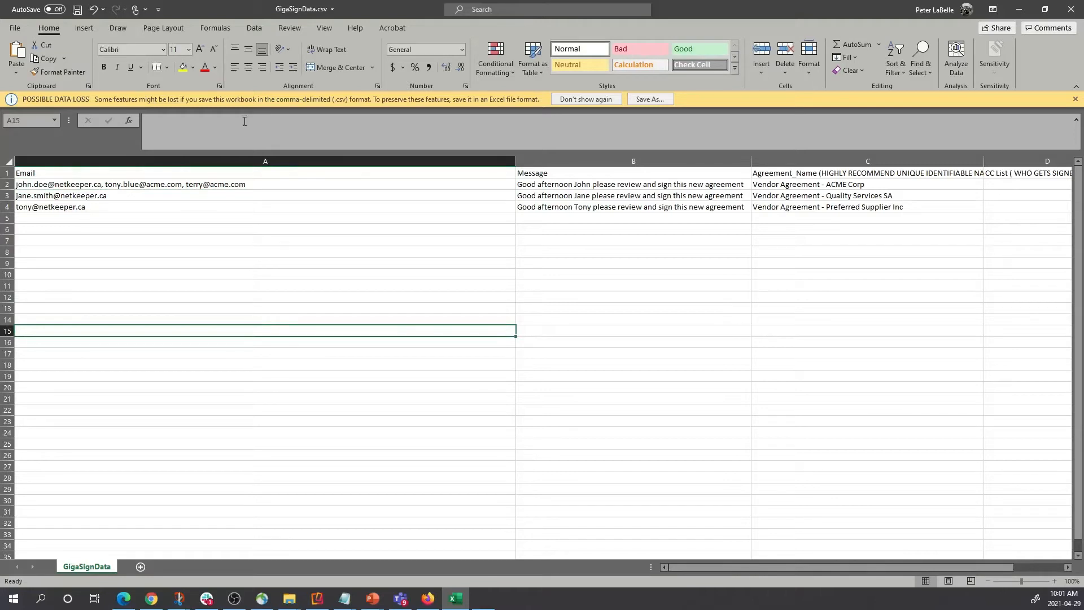
click(218, 185)
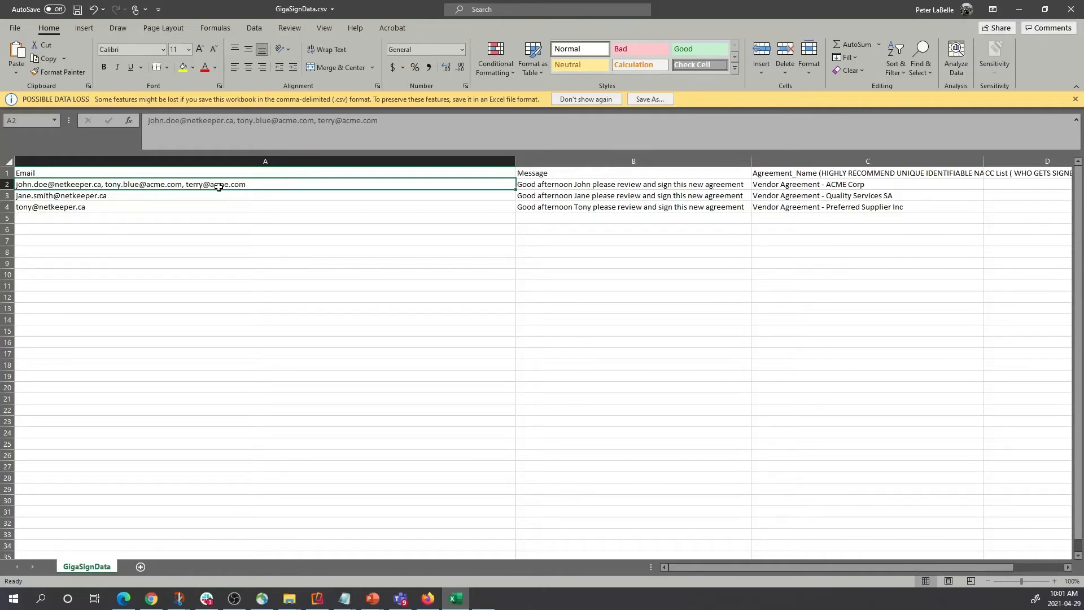
double_click(312, 183)
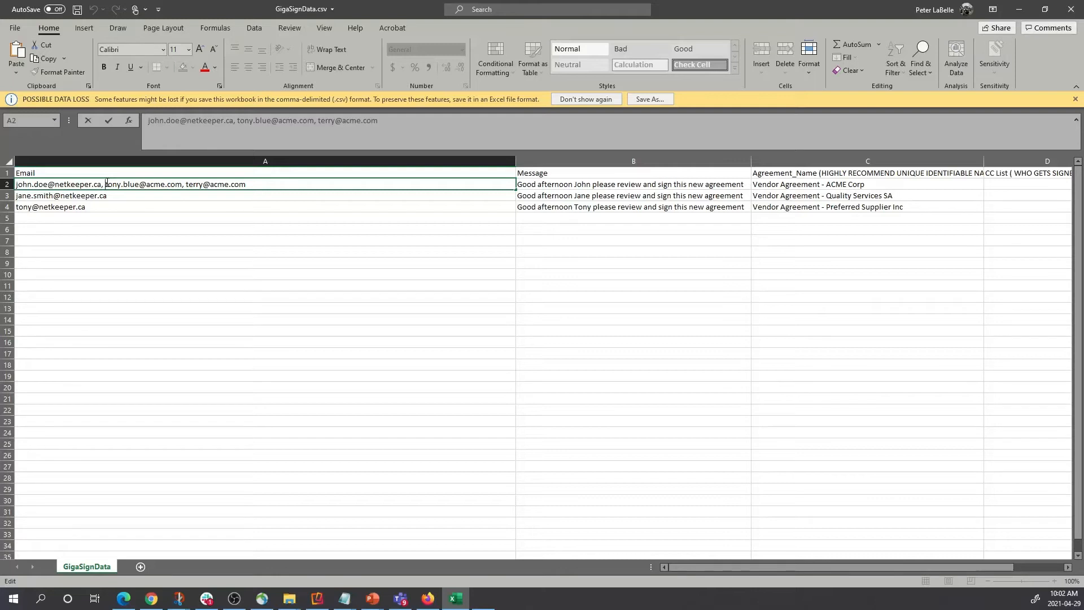
Delete the extra addresses from A2 and add a bracketed number after the remaining address.
text(()
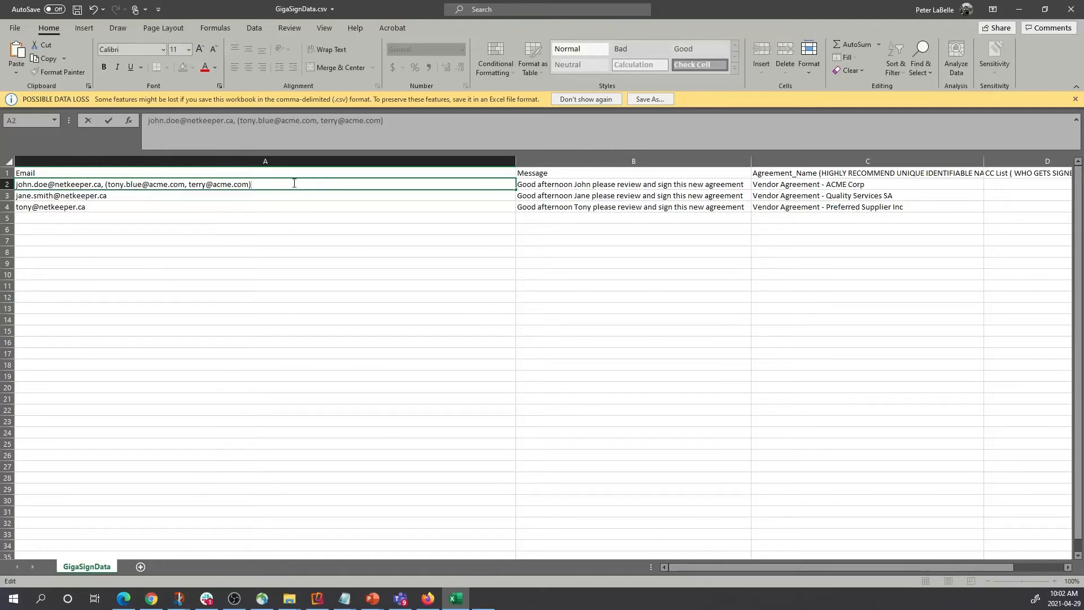
key(BackSpace)
key(BackSpace)
key(BackSpace)
key(BackSpace)
key(BackSpace)
key(BackSpace)
key(BackSpace)
key(BackSpace)
key(BackSpace)
key(BackSpace)
key(BackSpace)
key(BackSpace)
key(BackSpace)
key(BackSpace)
key(BackSpace)
key(BackSpace)
key(BackSpace)
key(BackSpace)
key(BackSpace)
key(BackSpace)
key(BackSpace)
key(BackSpace)
key(BackSpace)
key(BackSpace)
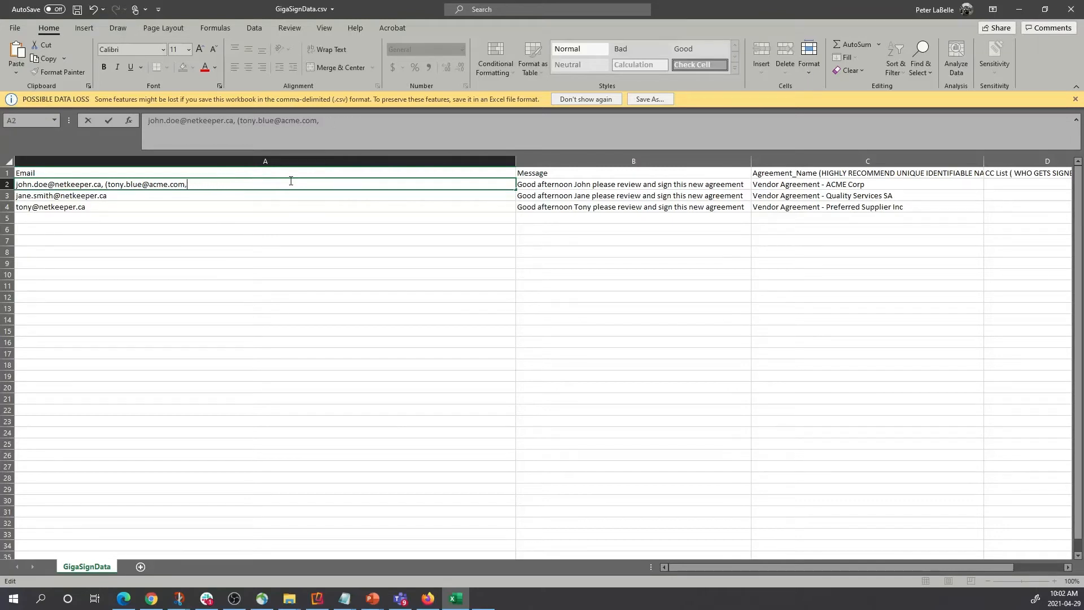
key(BackSpace)
key(BackSpace)
key(BackSpace)
key(BackSpace)
key(BackSpace)
key(BackSpace)
key(BackSpace)
key(BackSpace)
key(BackSpace)
key(BackSpace)
key(BackSpace)
key(BackSpace)
key(BackSpace)
key(BackSpace)
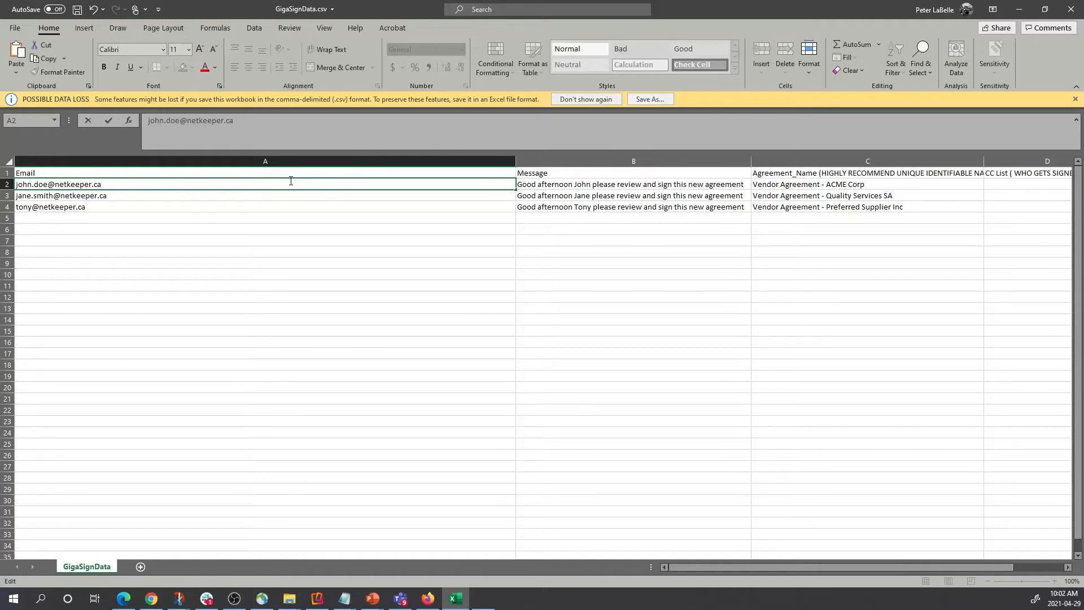
text(4])
Change A2's suffix to {12345 789} and append {987654321} to A3's address.
key(BackSpace)
key(BackSpace)
key(BackSpace)
text({12345 )
text(789})
click(173, 196)
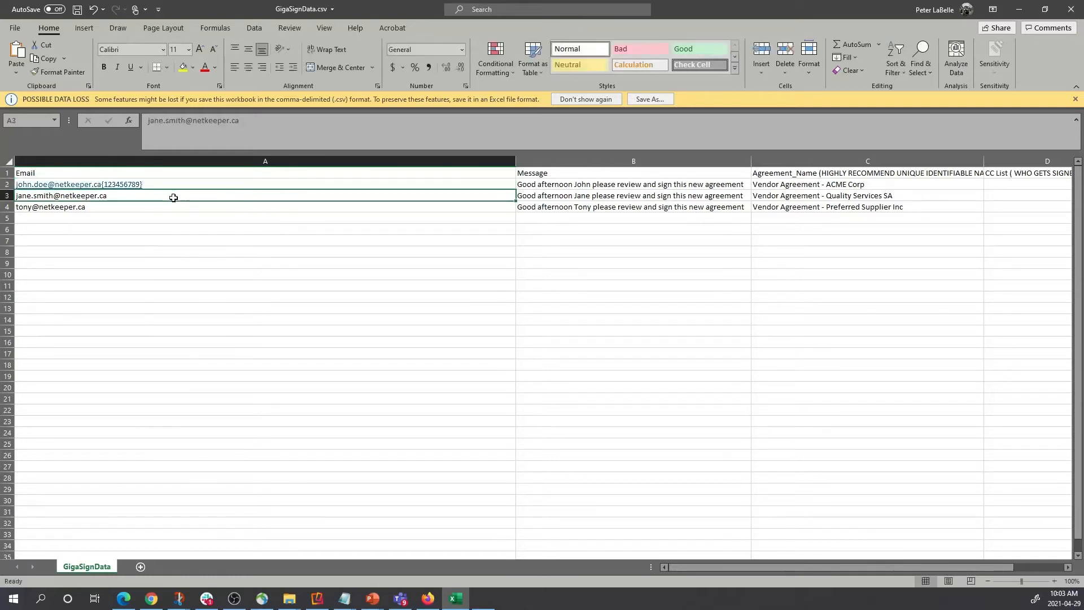
double_click(173, 196)
text({98)
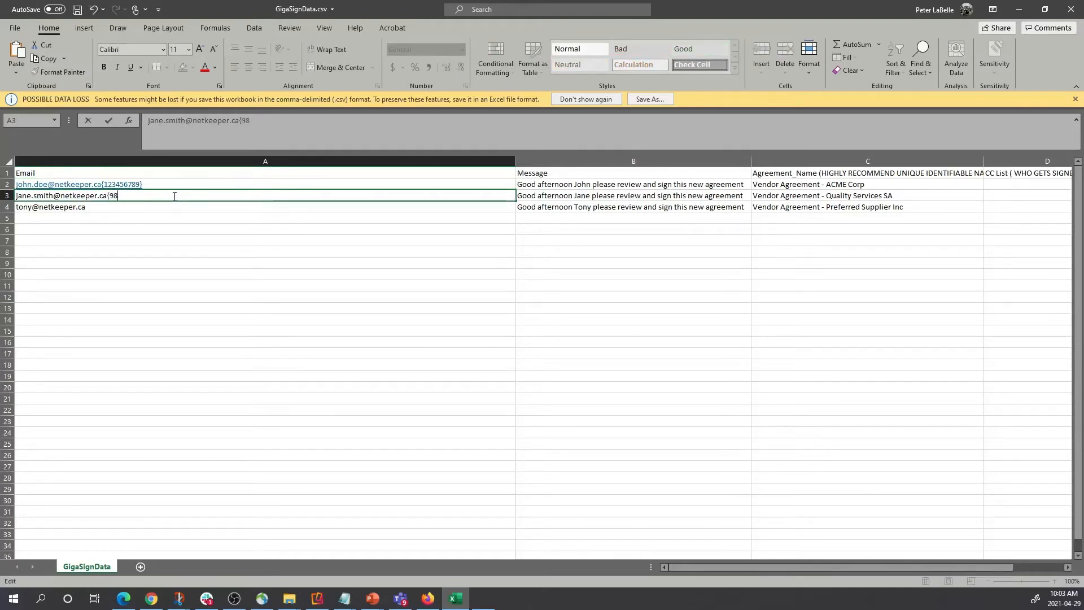
text(7654321)
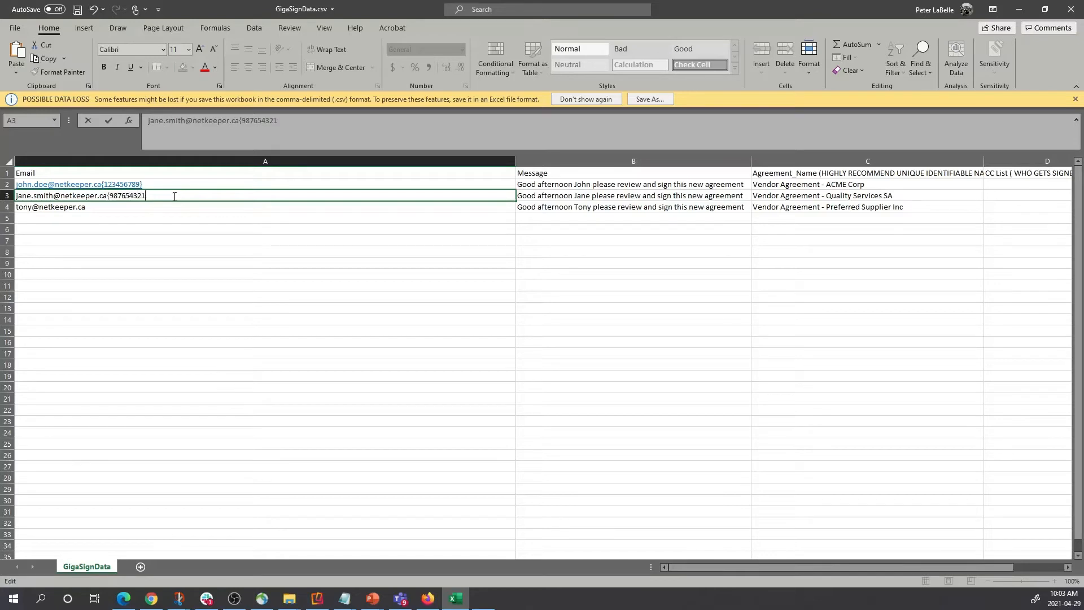
text(})
click(99, 227)
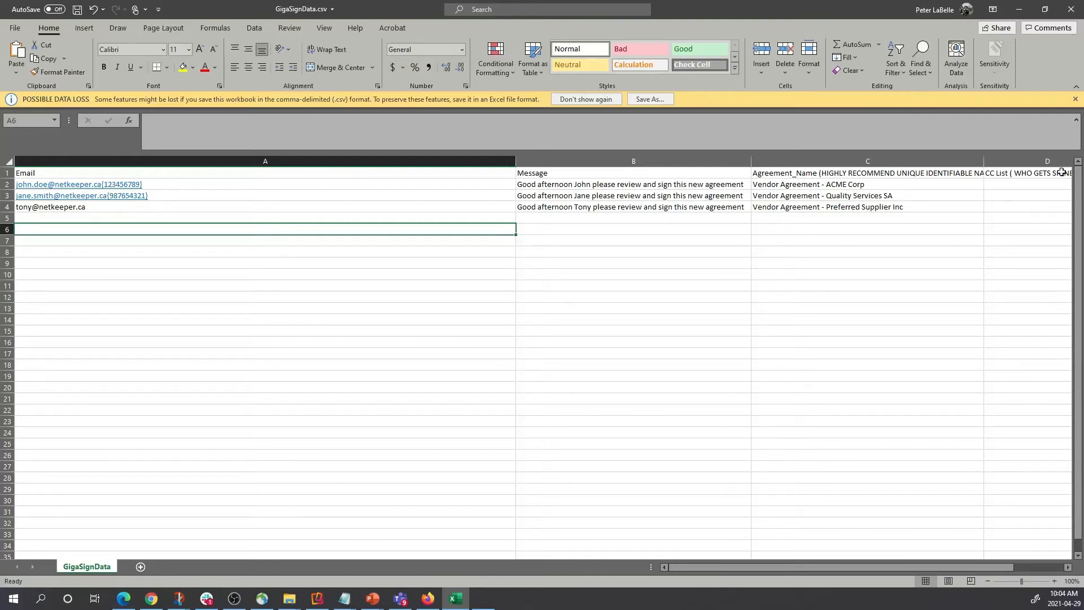
Autofit the Email column to the width of its addresses.
click(525, 162)
drag(515, 162, 170, 170)
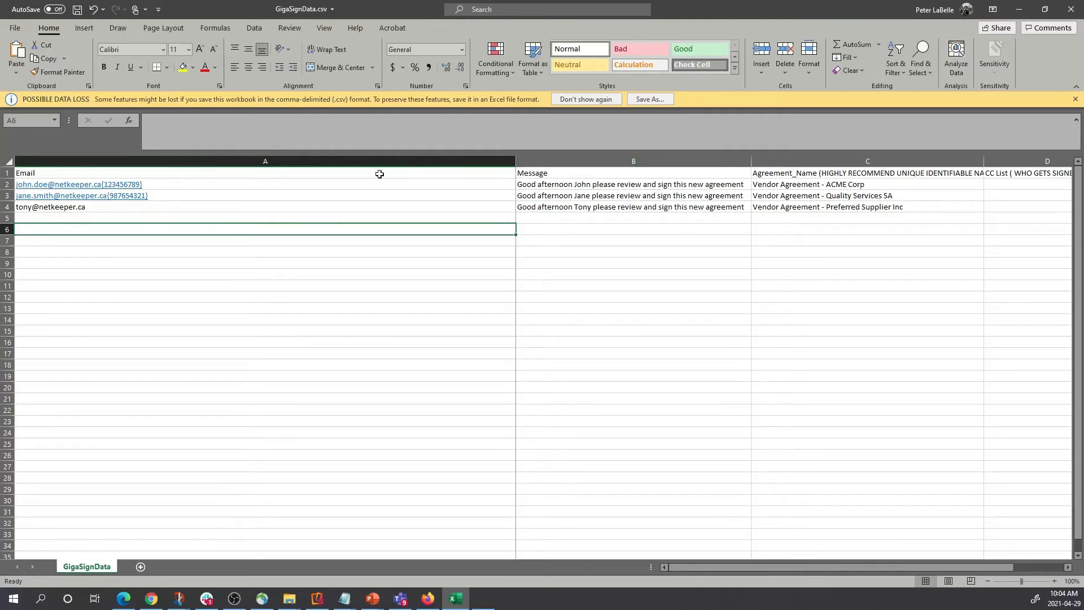
double_click(516, 162)
click(515, 162)
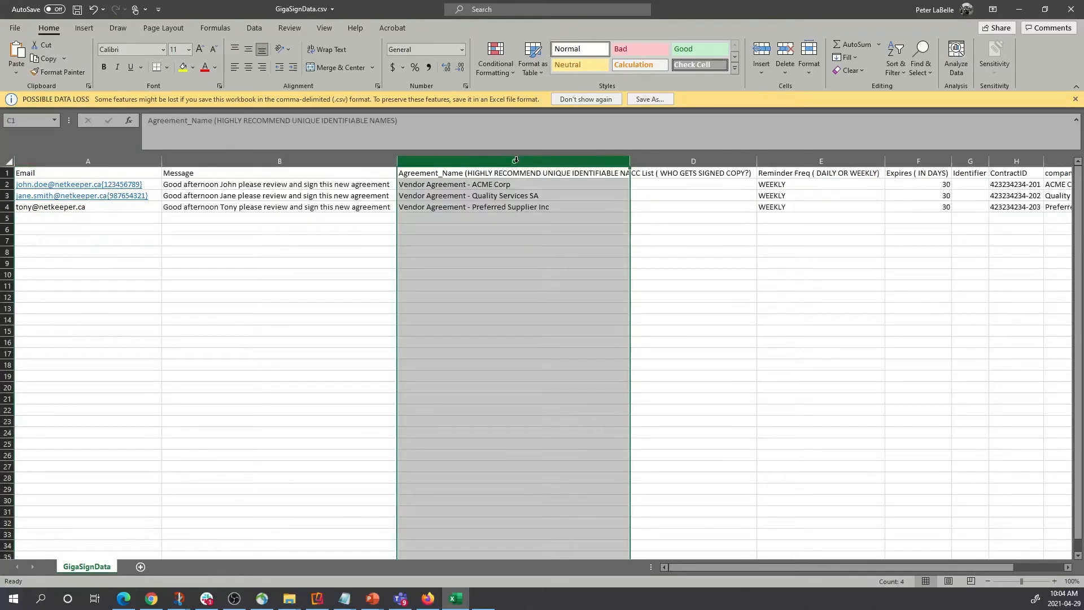
click(250, 187)
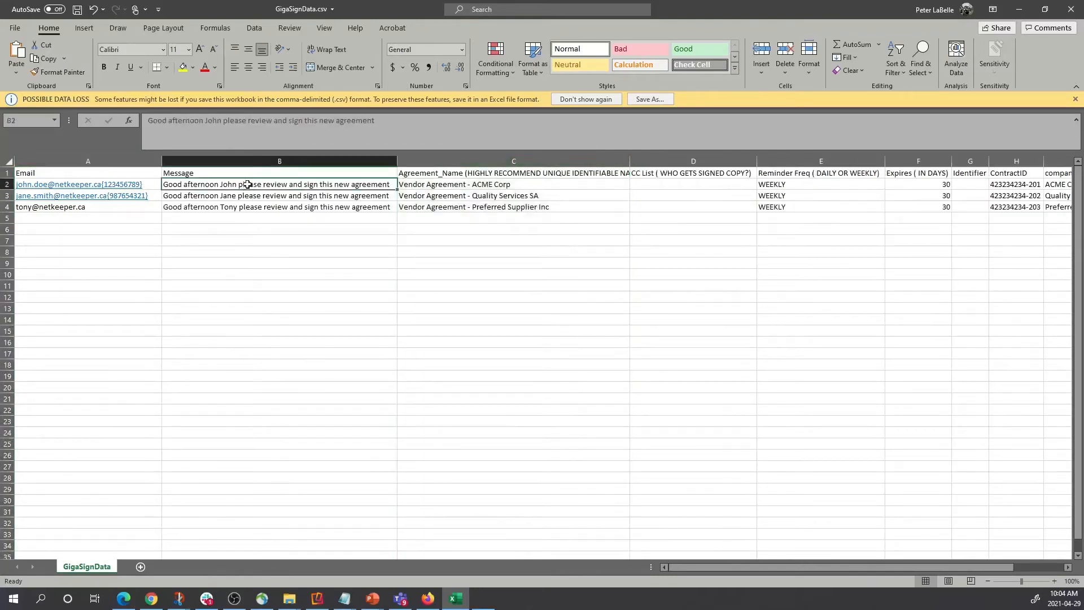
click(301, 263)
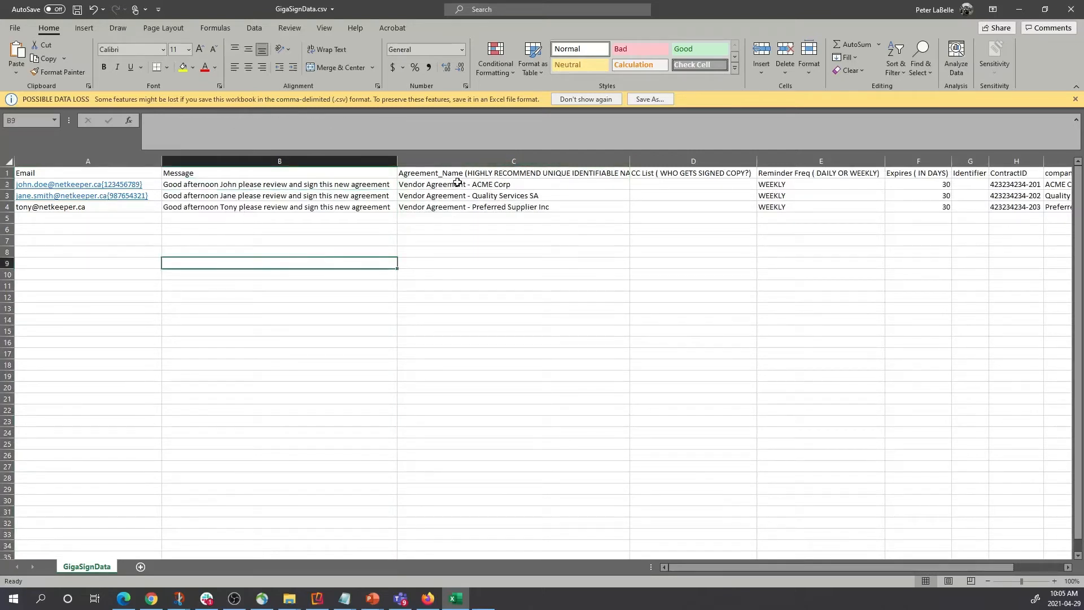
Review the CC List, WEEKLY reminder and 30-day expiry values, then widen the Identifier column.
drag(677, 184, 675, 205)
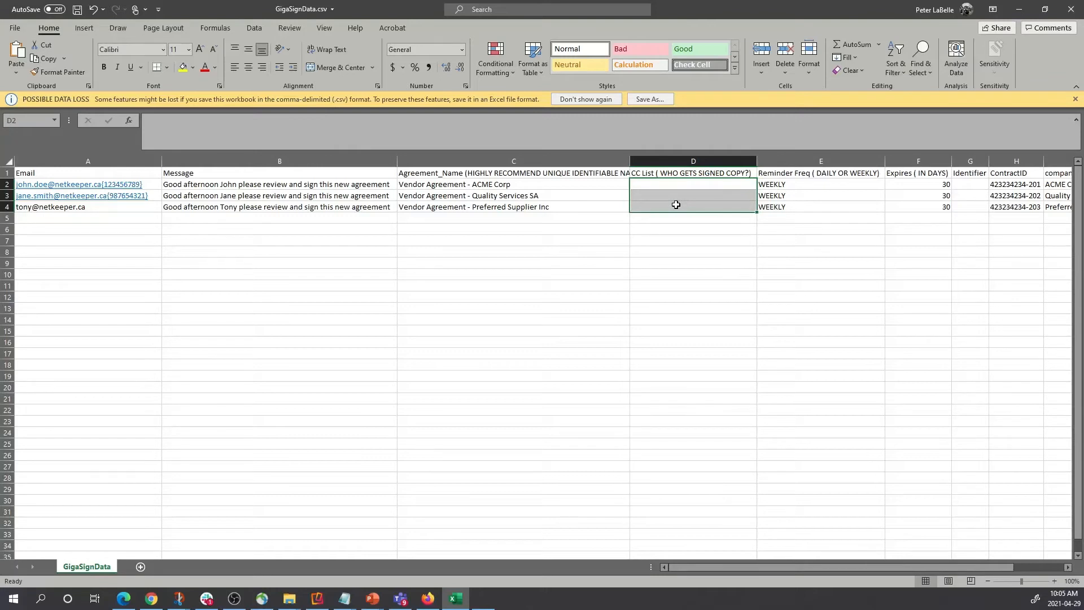
click(660, 185)
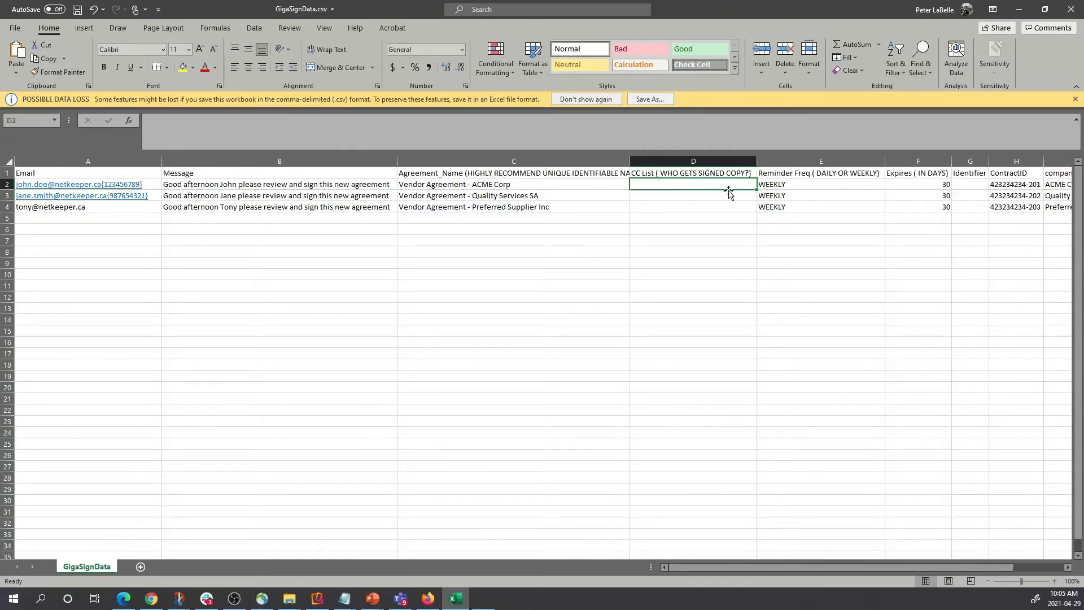
drag(787, 186, 790, 207)
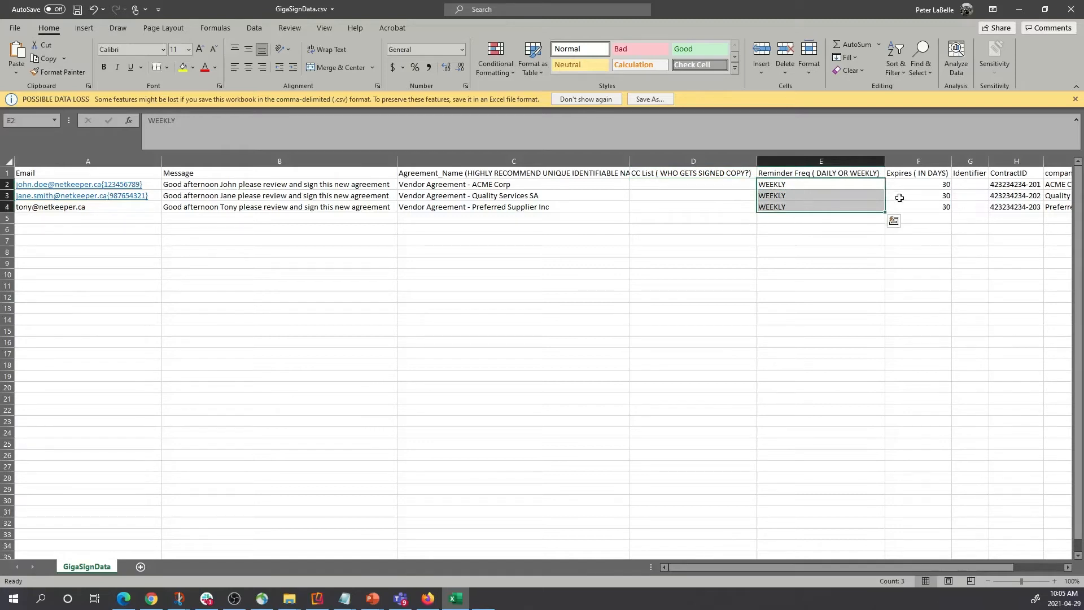
drag(903, 184, 913, 214)
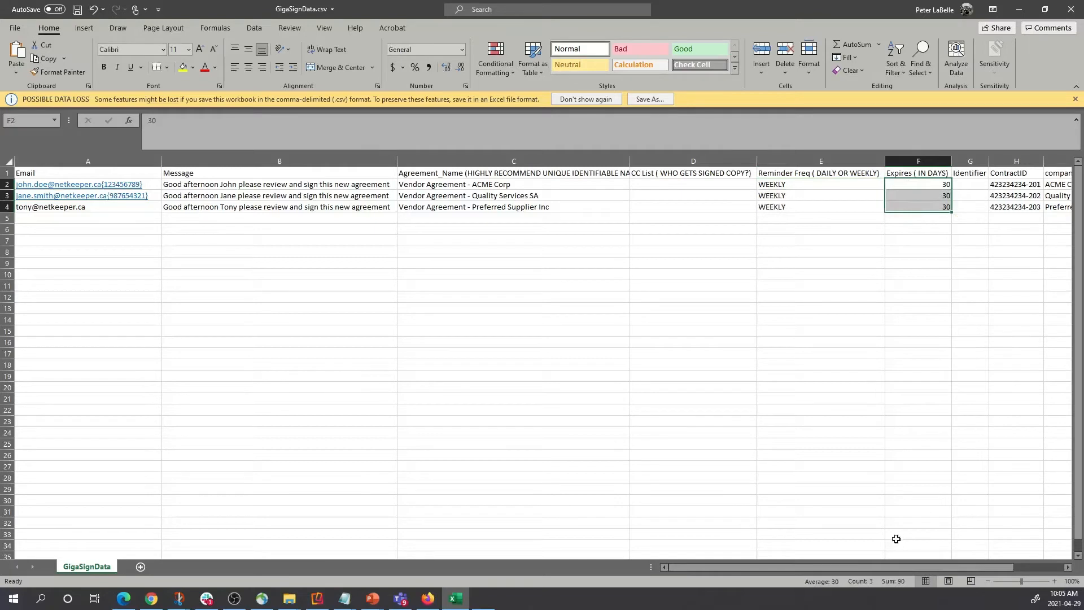
drag(779, 567, 900, 550)
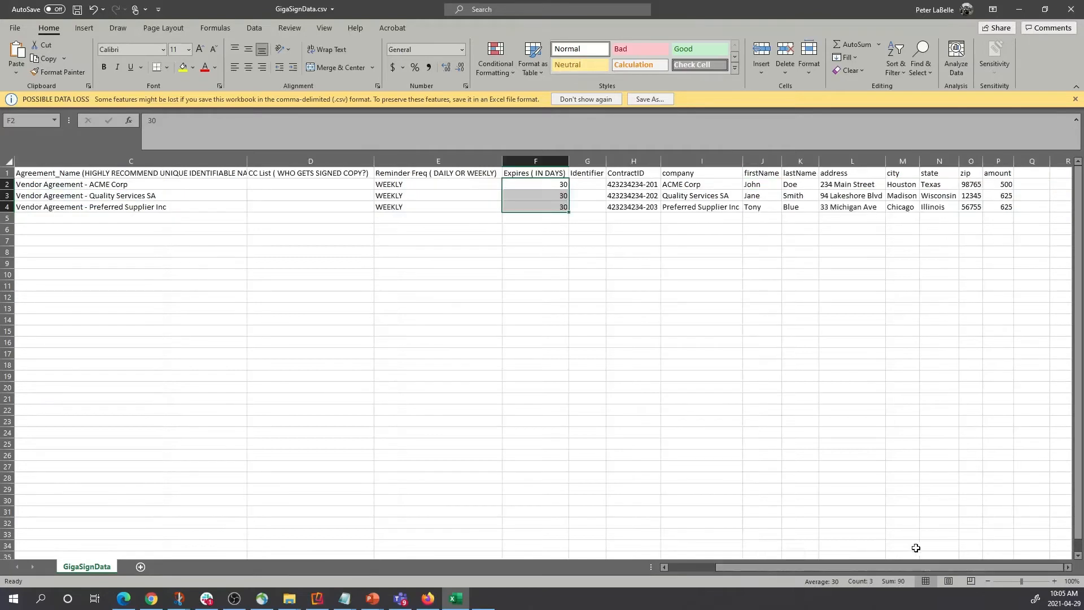
click(541, 240)
drag(606, 161, 625, 161)
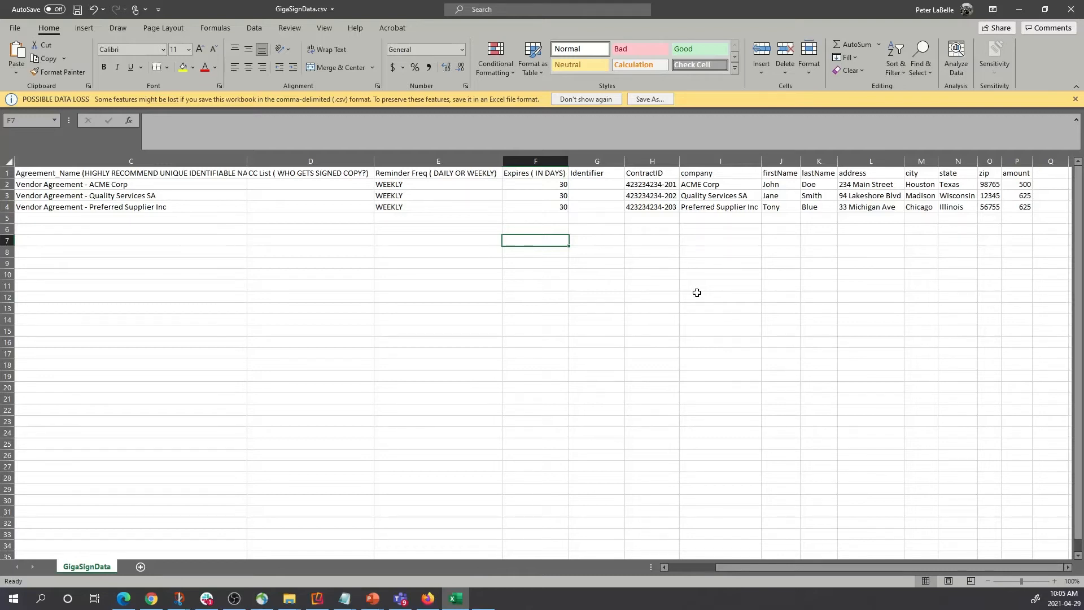
Open the Scenario 2 - FileByRow Docs folder and preview the Doc1.docx agreement template.
click(290, 603)
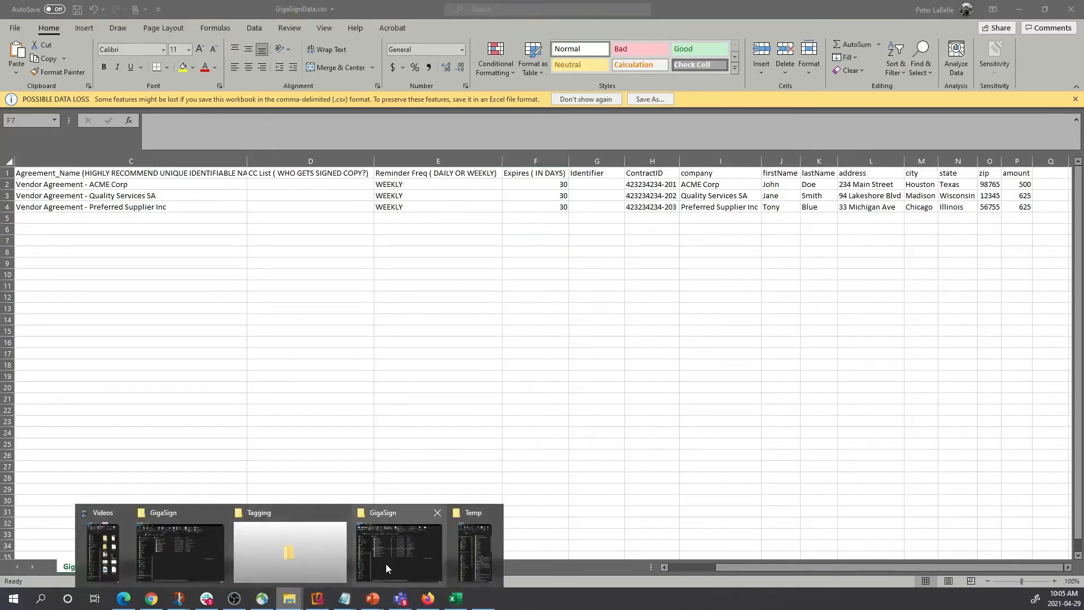
click(400, 559)
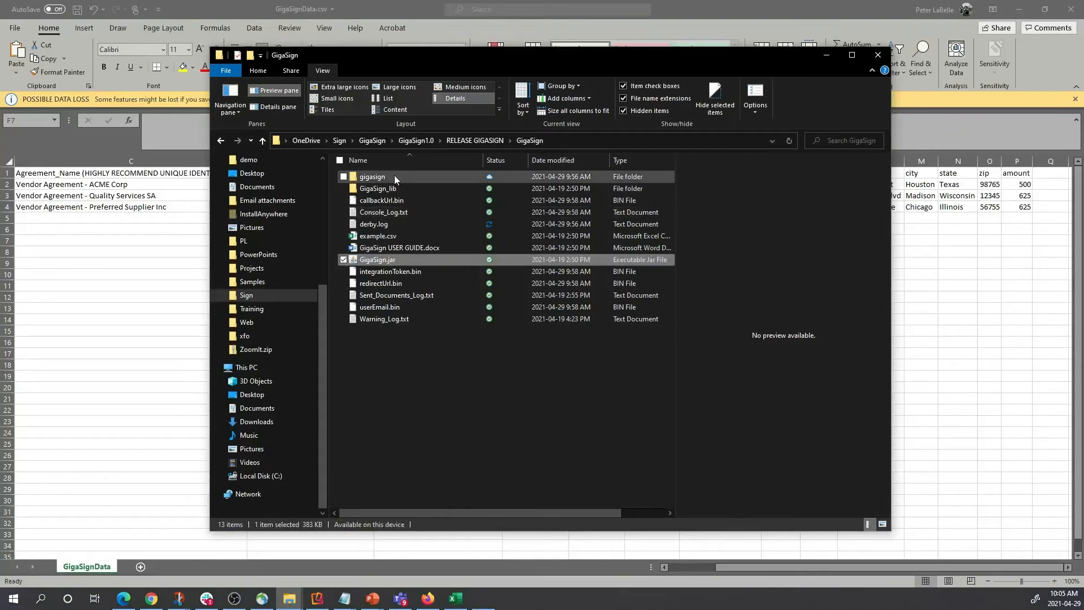
click(415, 144)
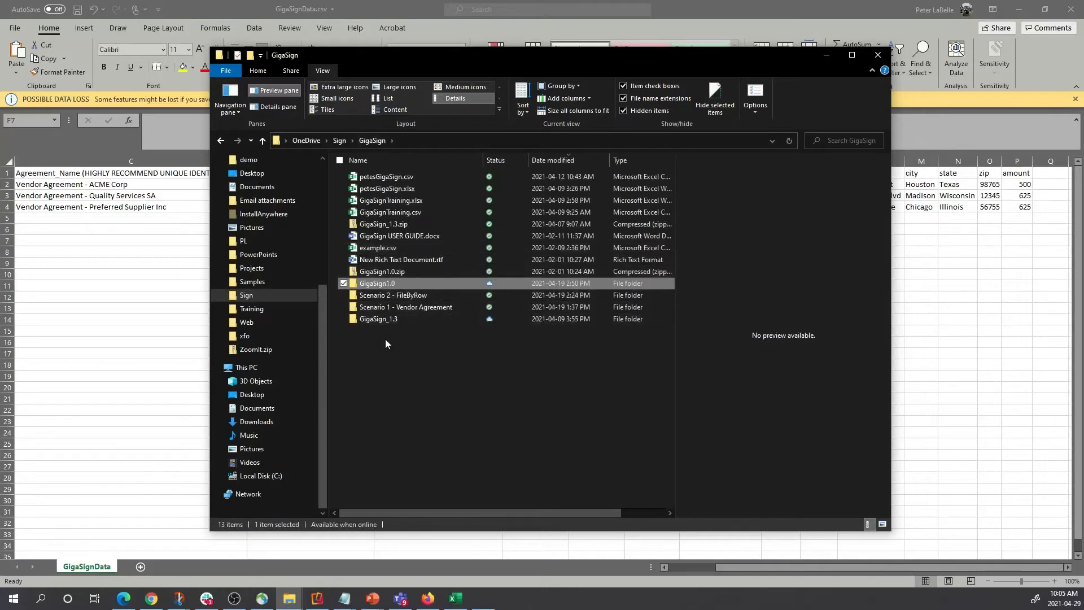
click(382, 295)
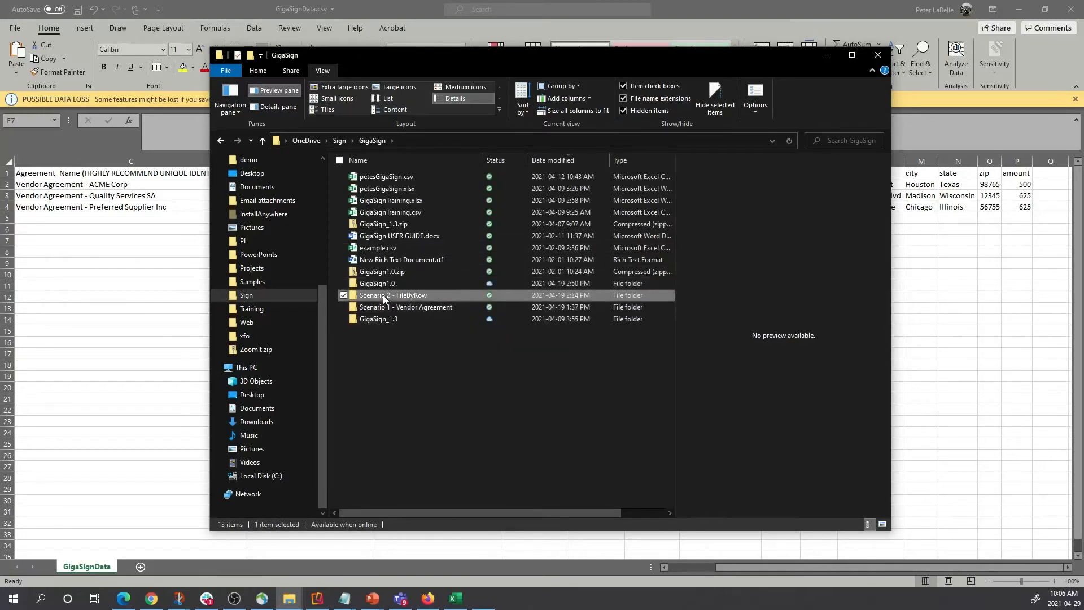
double_click(382, 295)
click(370, 175)
double_click(371, 175)
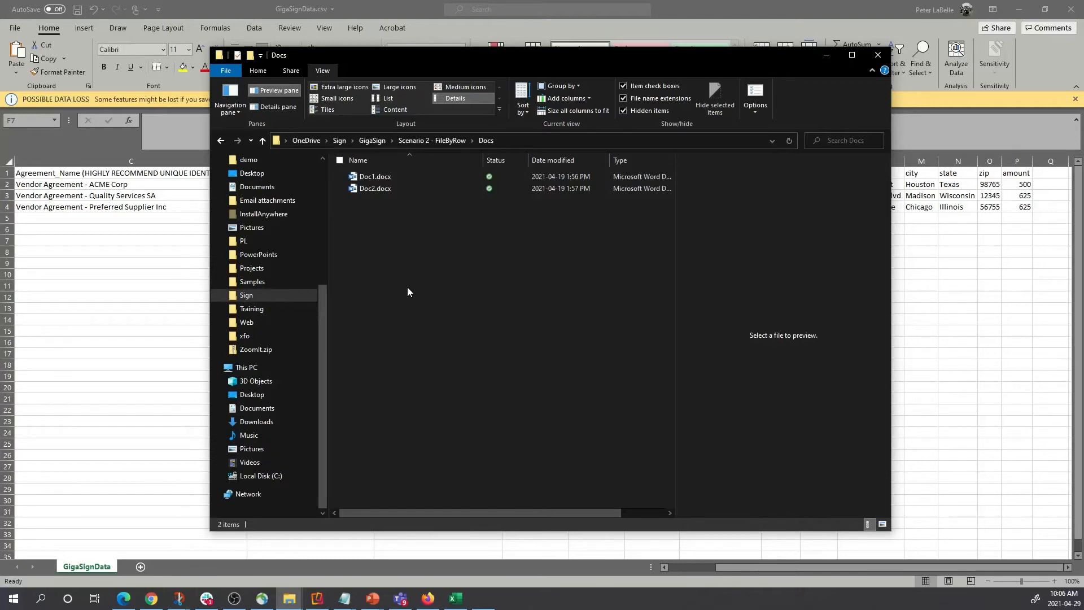
click(368, 186)
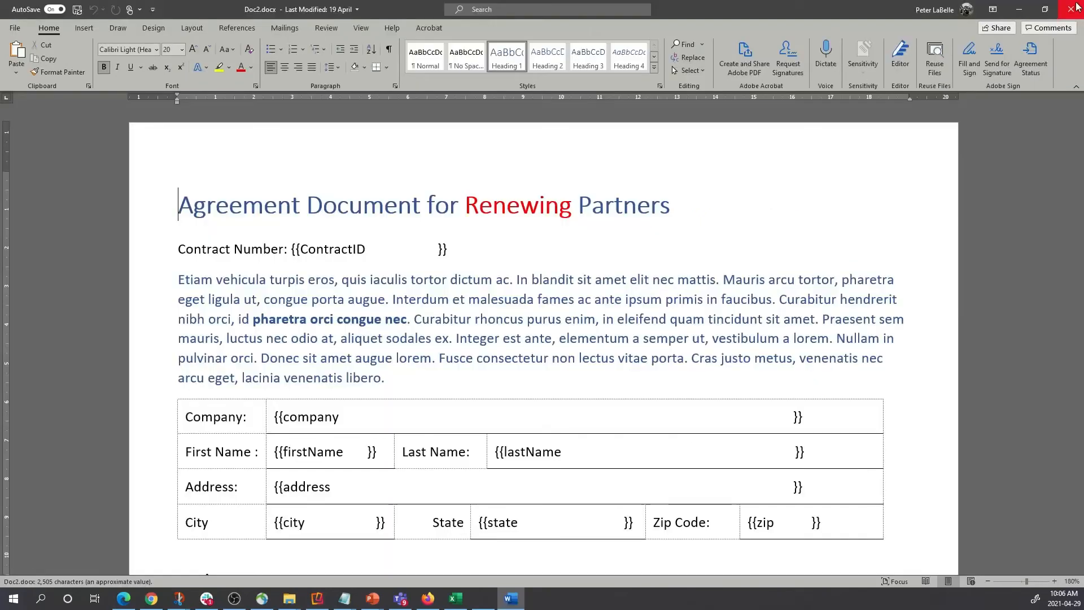
click(1061, 6)
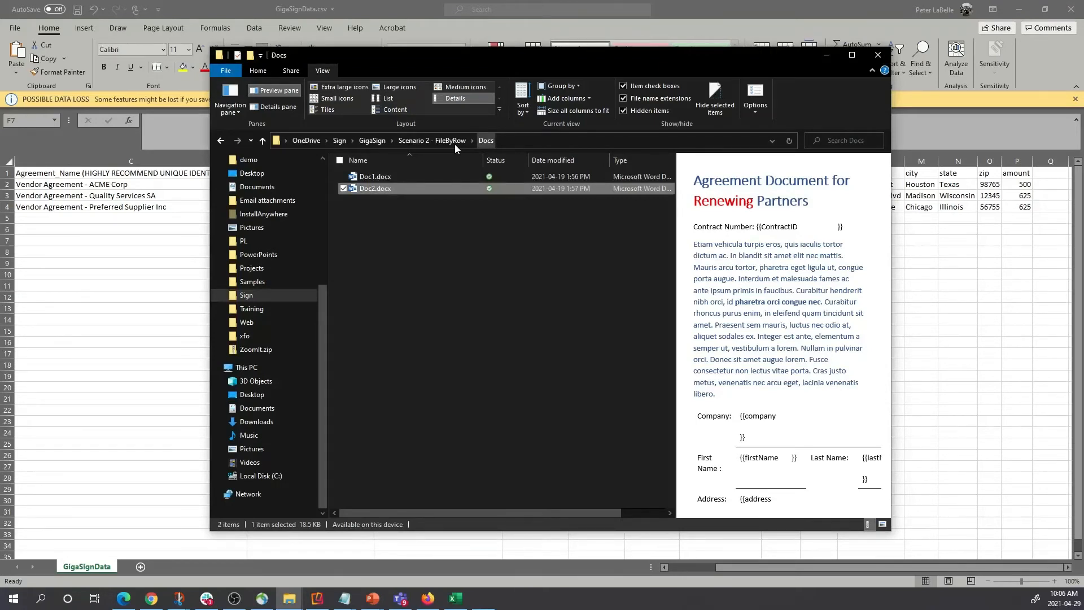
key(Up)
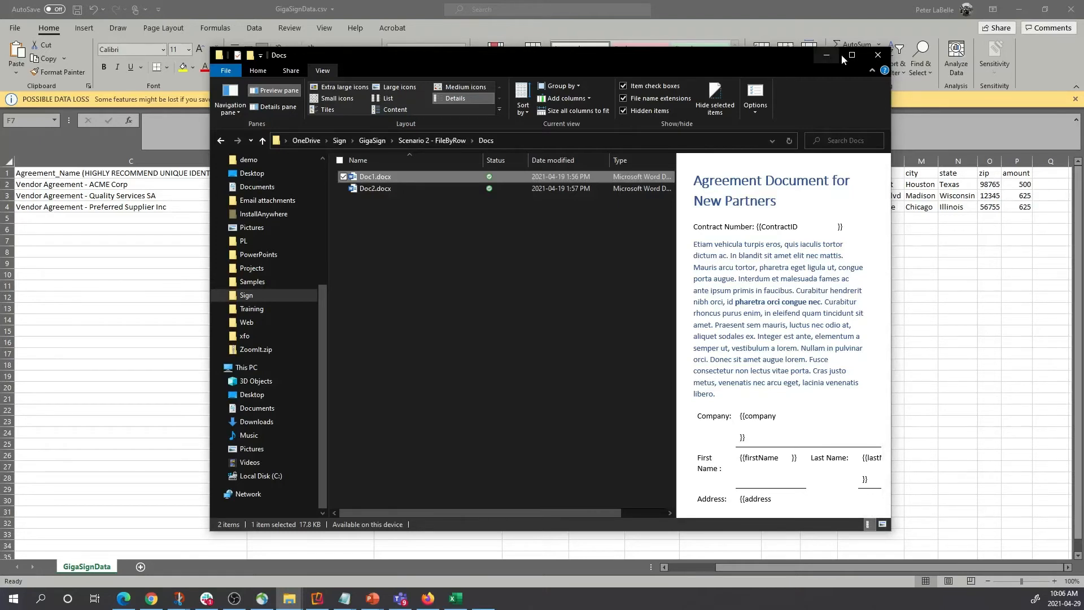
Enter Doc1, Doc2 and Doc1 as the Identifier values for the three rows.
click(930, 250)
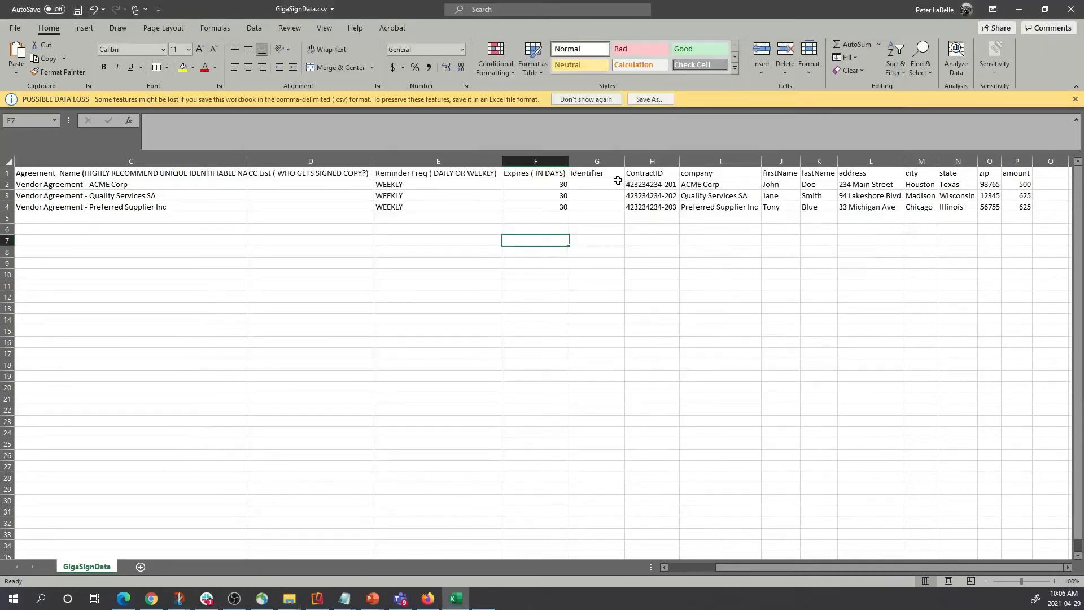
click(618, 180)
text(Doc)
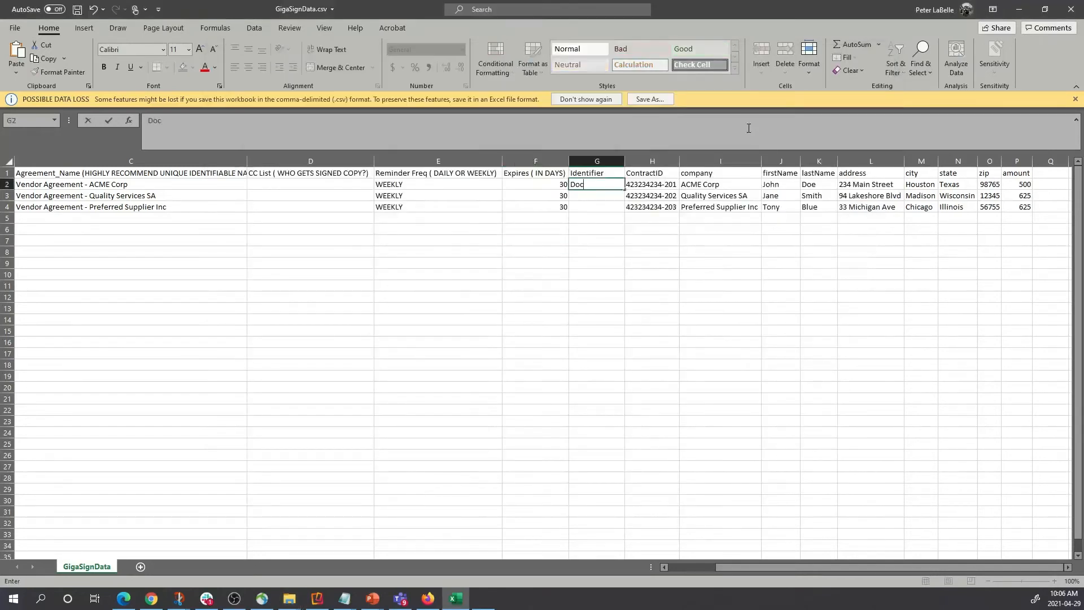
text(1)
key(Return)
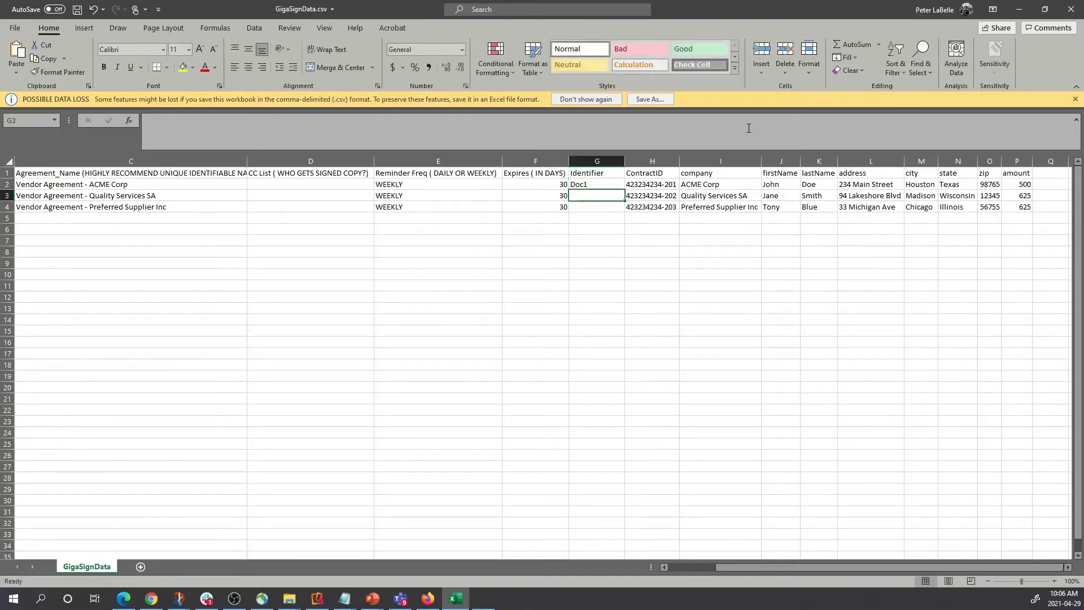
text(Doc)
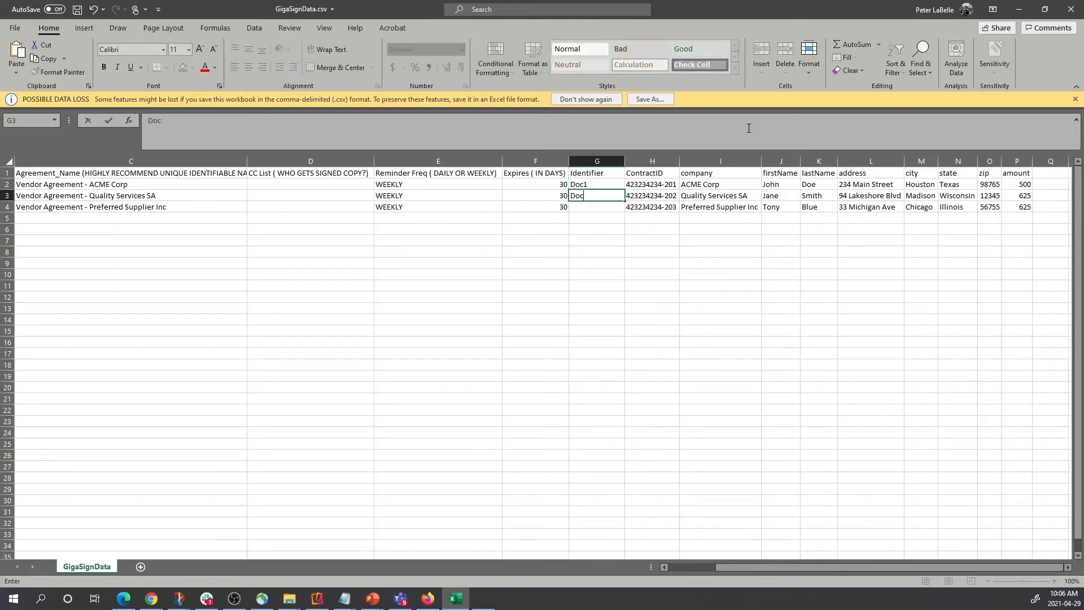
text(2)
key(Return)
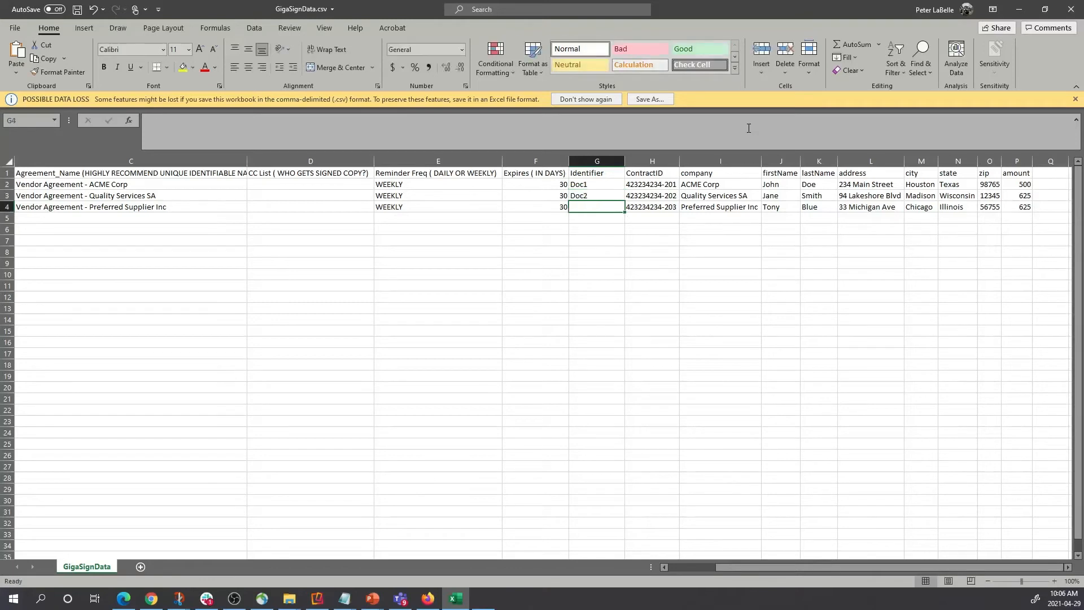
text(Doc)
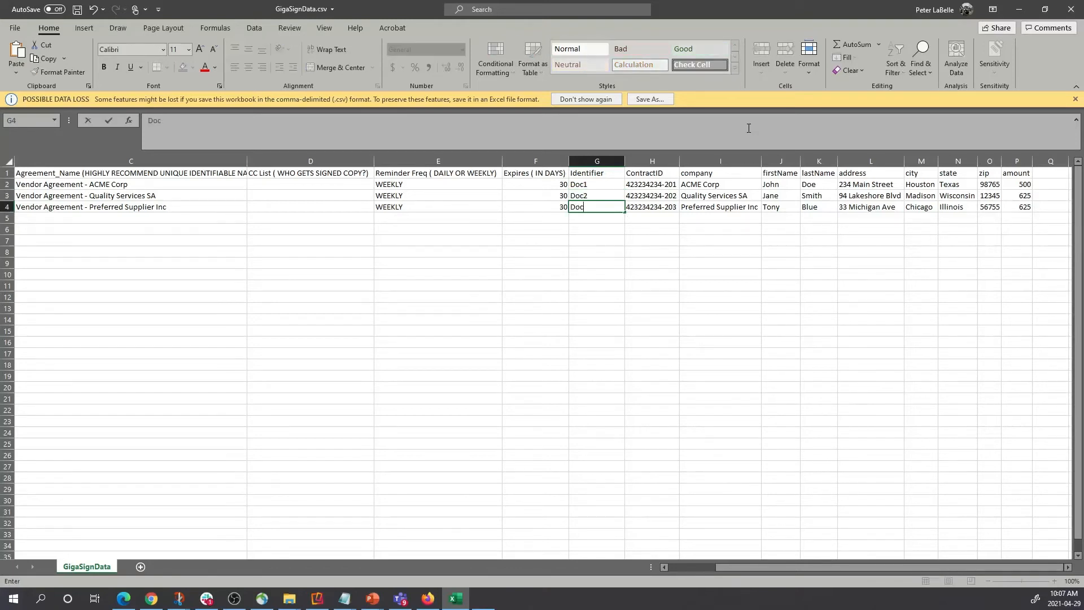
text(1)
click(585, 299)
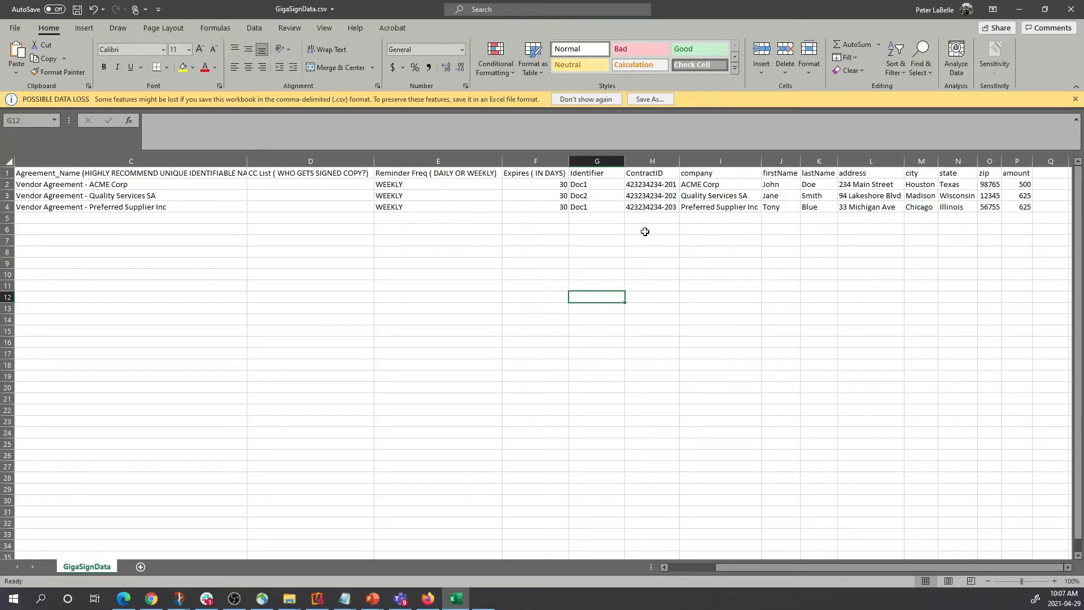
Review the identifiers and the merge-field columns from ContractID onward.
drag(581, 184, 578, 225)
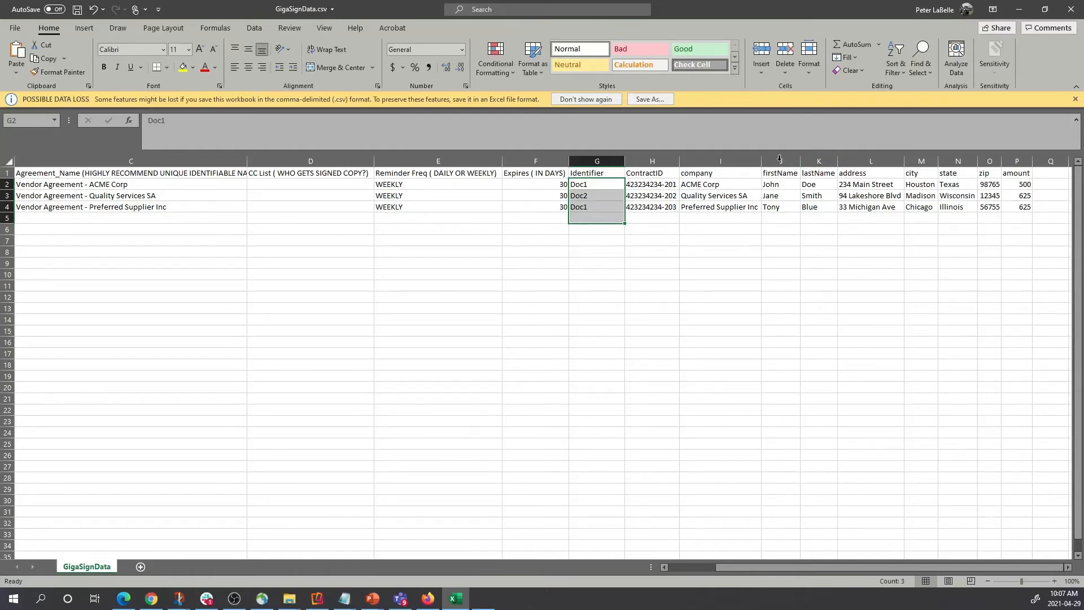
click(661, 206)
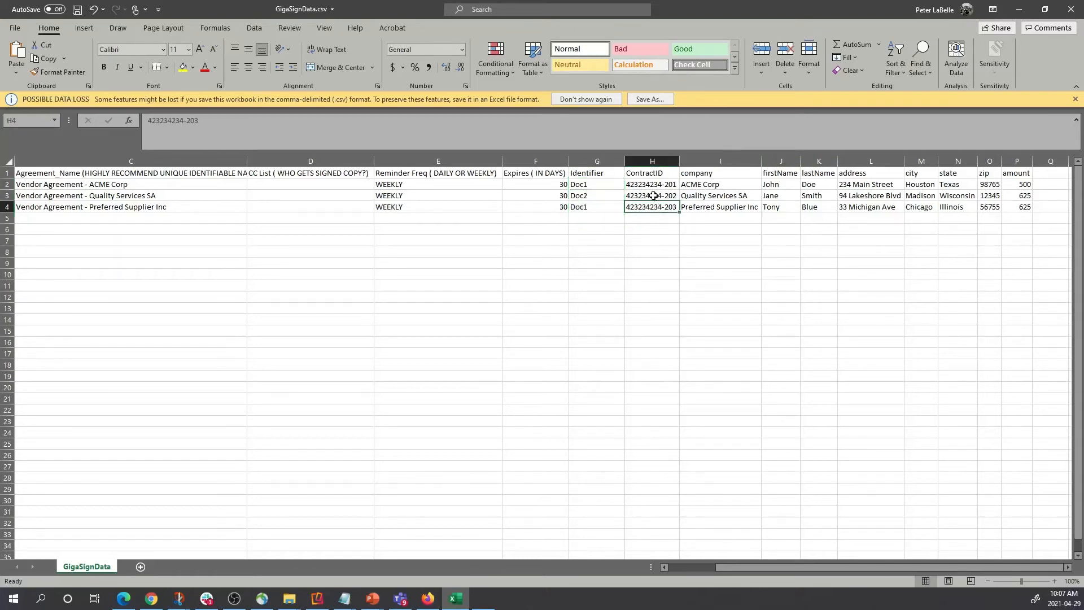
drag(643, 165, 1016, 196)
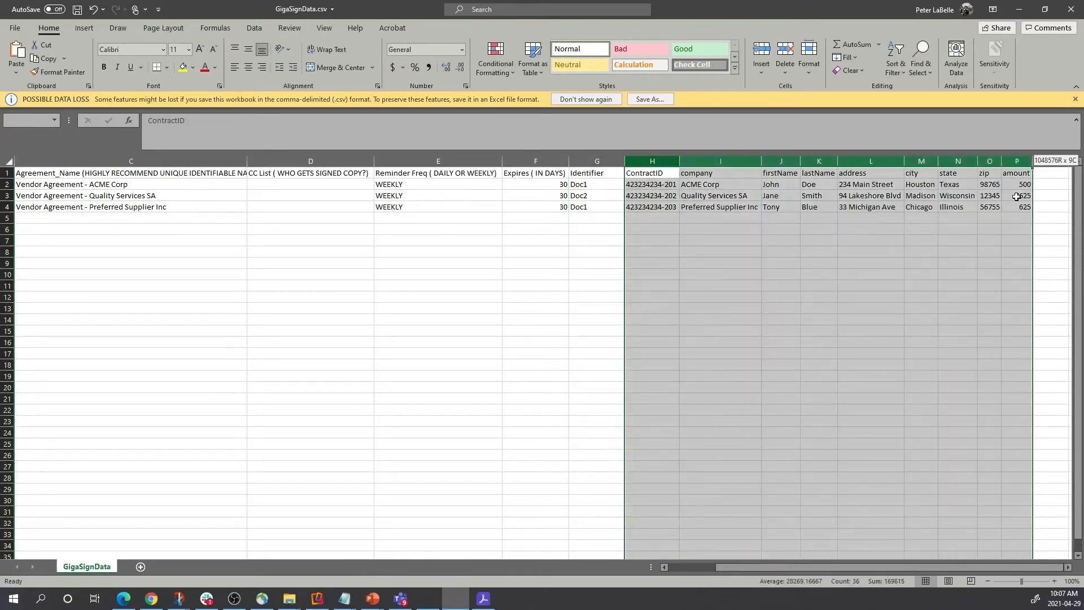
click(781, 309)
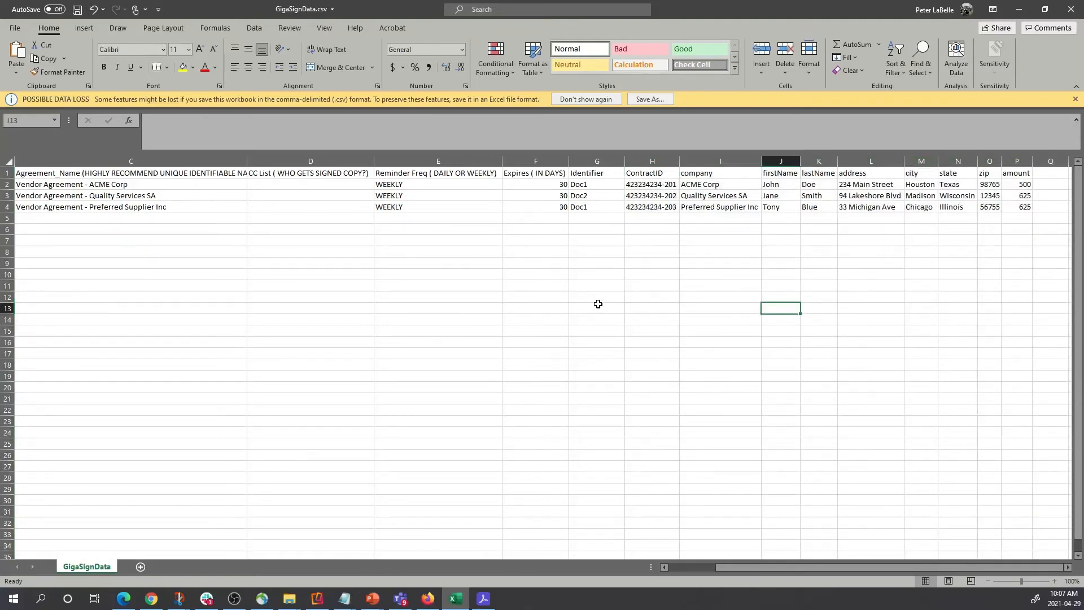
Close the workbook, choosing to save the changes under the name GigaSignData2.
click(1072, 10)
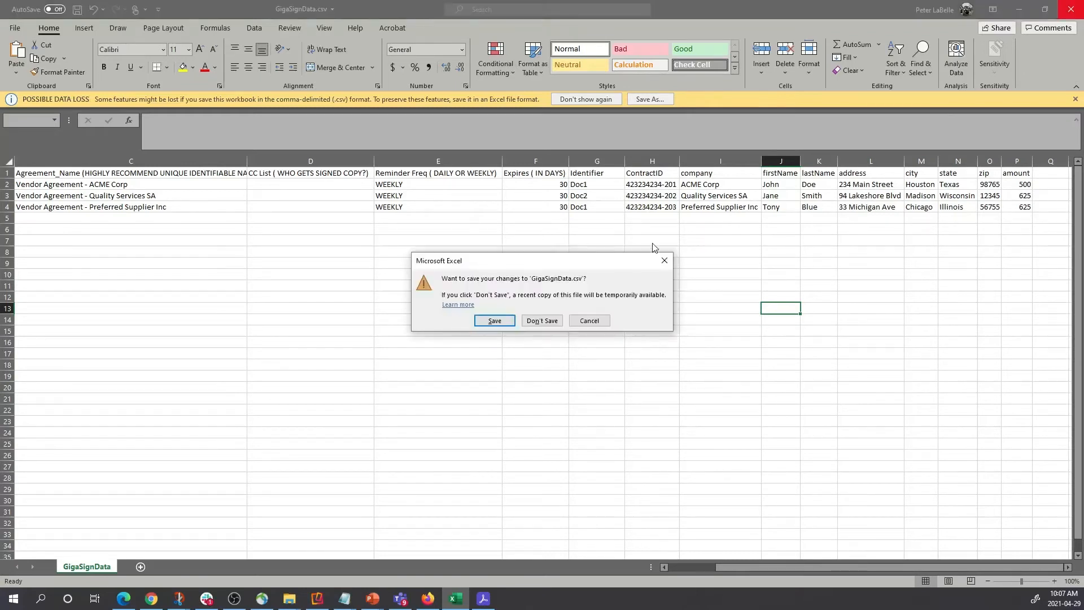
click(494, 321)
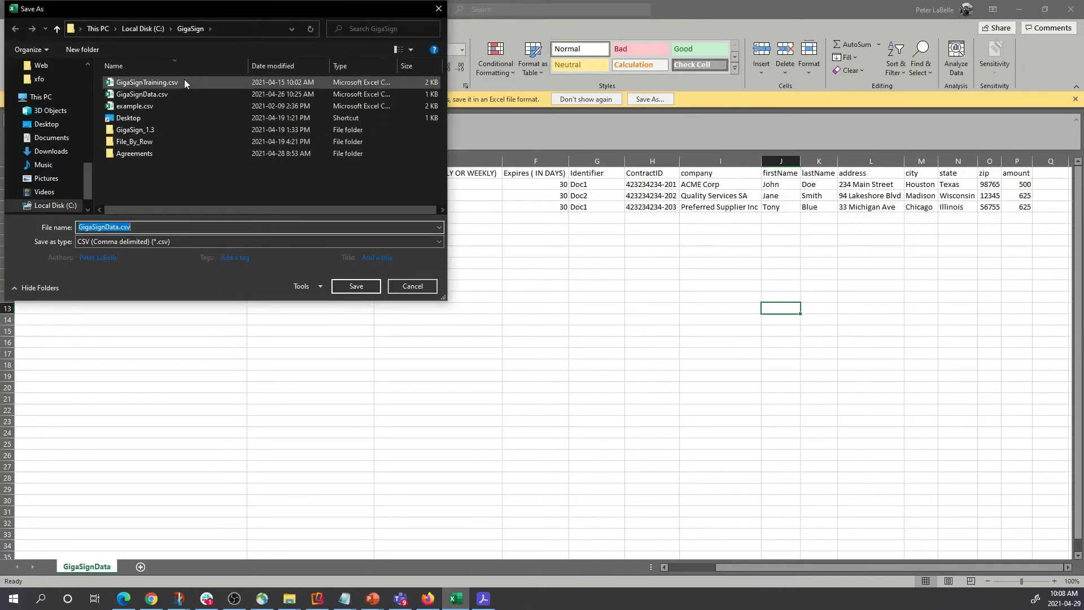
click(158, 226)
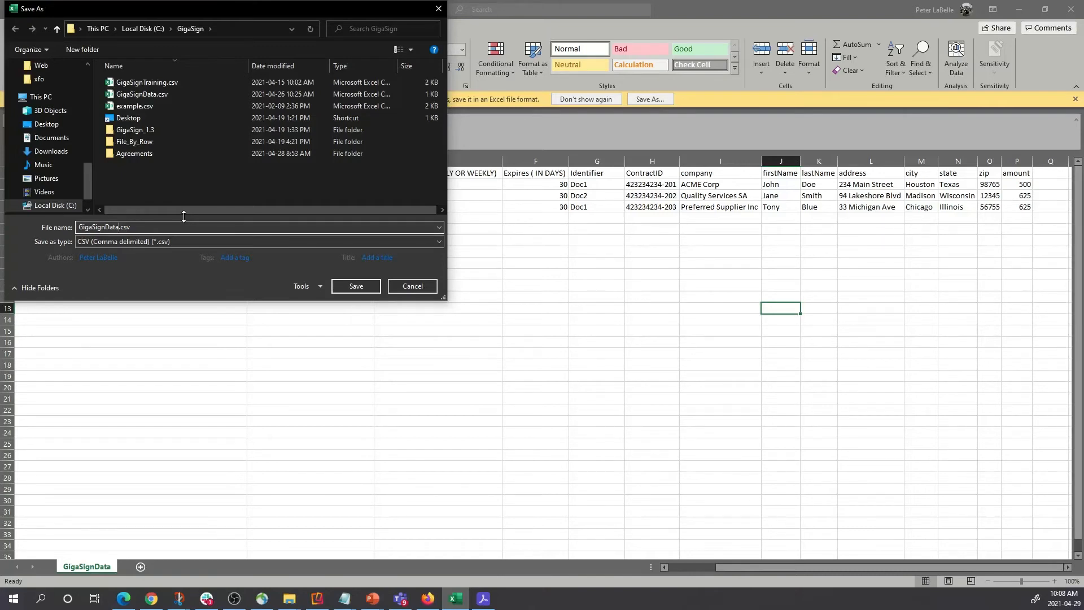
text(2)
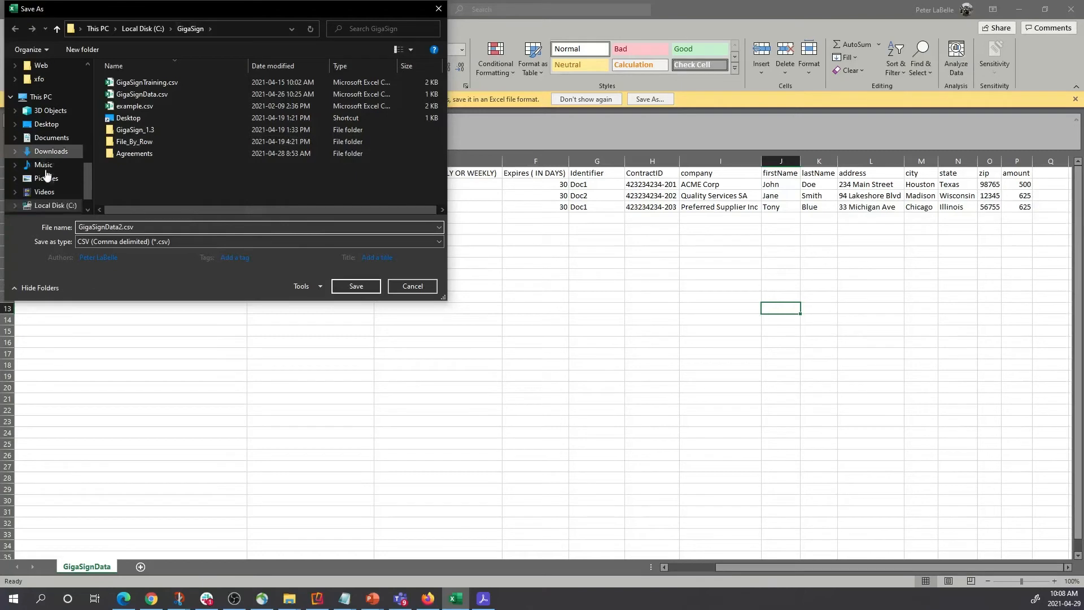
Save GigaSignData2.csv into OneDrive's Sign > GigaSign > Scenario 2 - FileByRow folder.
scroll(48, 169, down, 1)
scroll(51, 164, up, 2)
scroll(52, 155, up, 2)
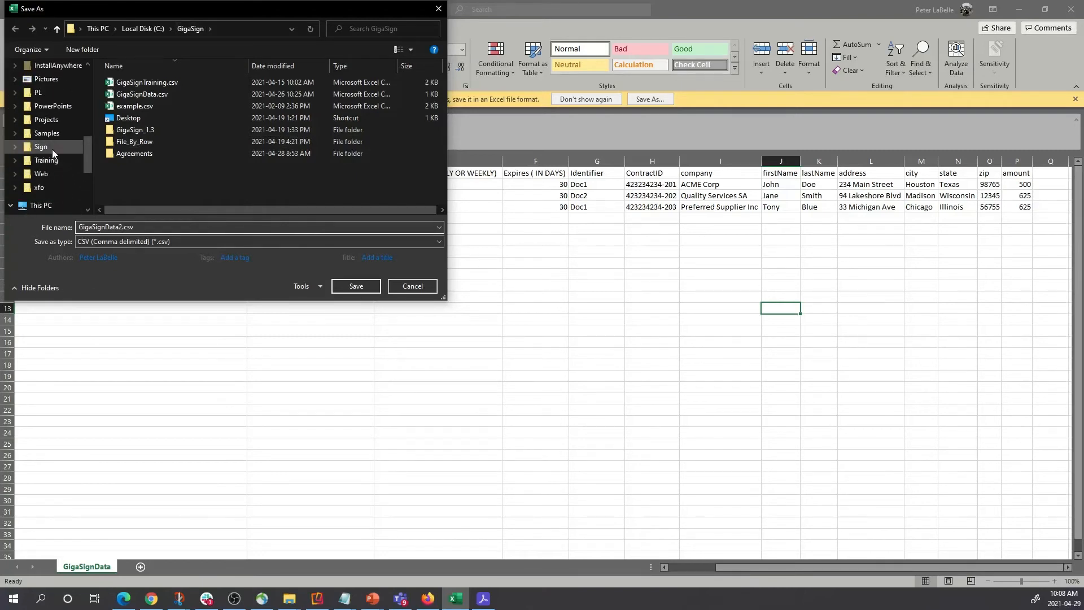
scroll(56, 141, up, 1)
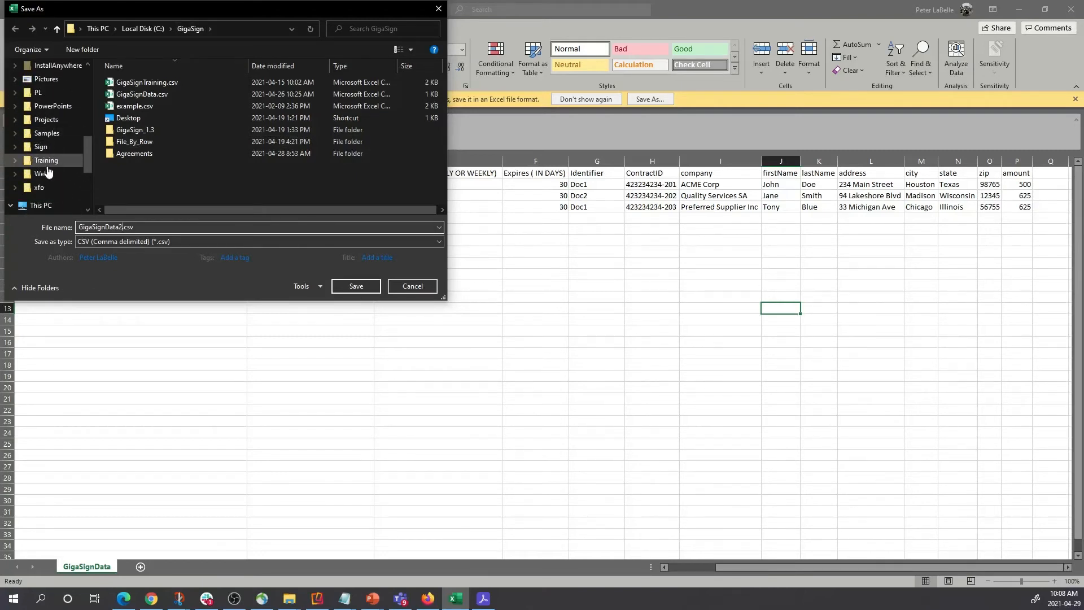
scroll(56, 149, up, 3)
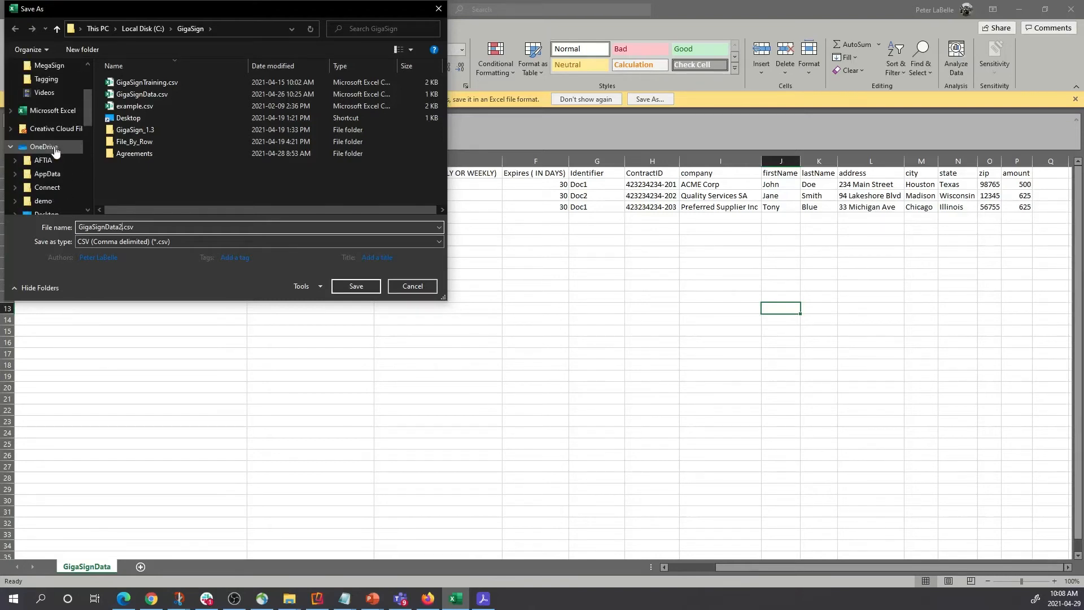
scroll(54, 164, down, 1)
scroll(54, 181, down, 3)
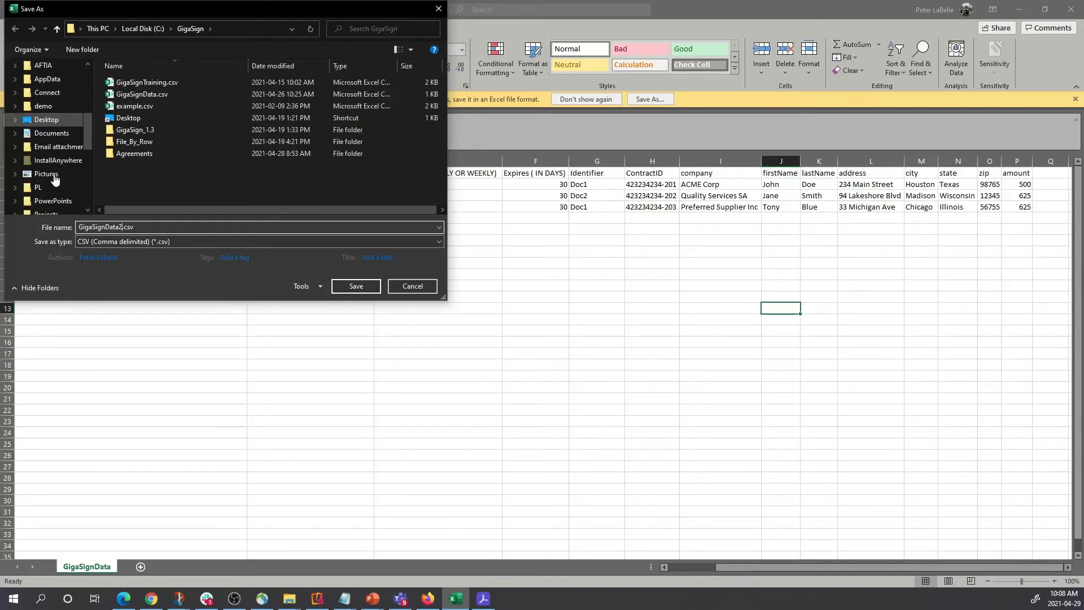
click(53, 186)
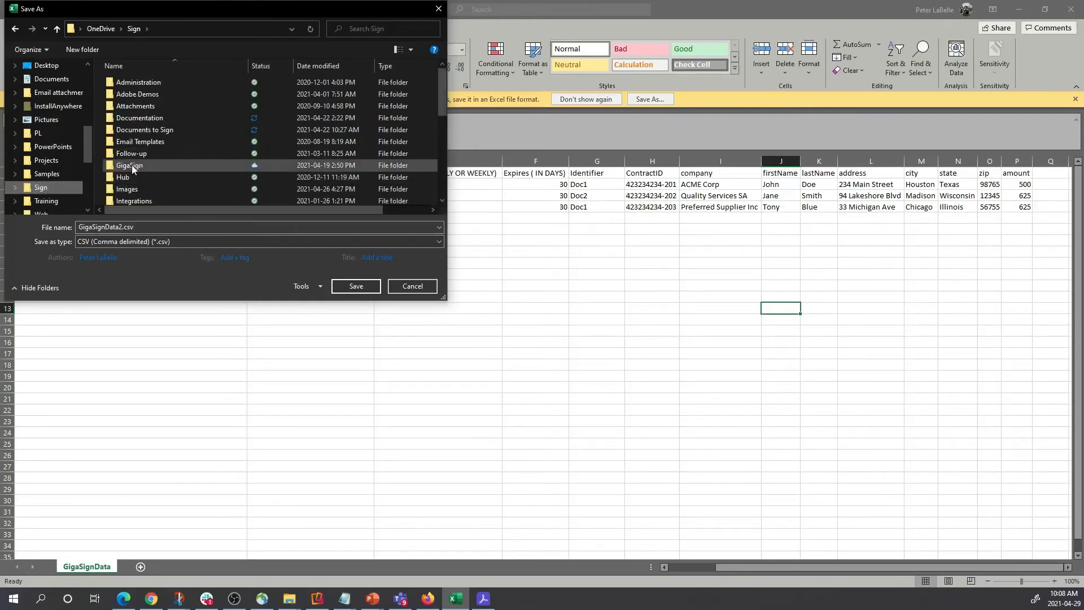
double_click(131, 165)
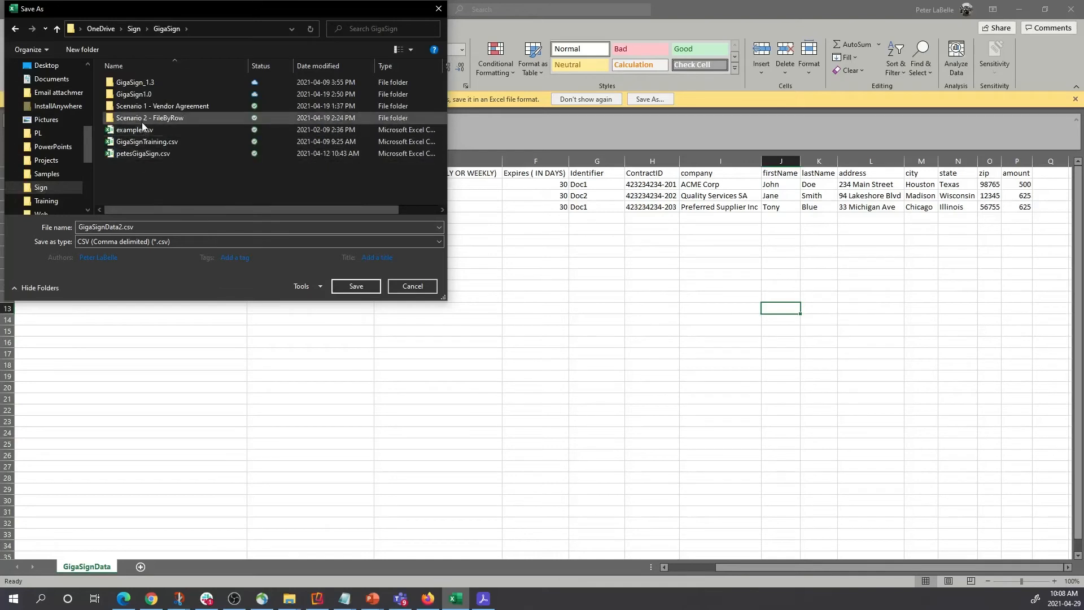
double_click(133, 117)
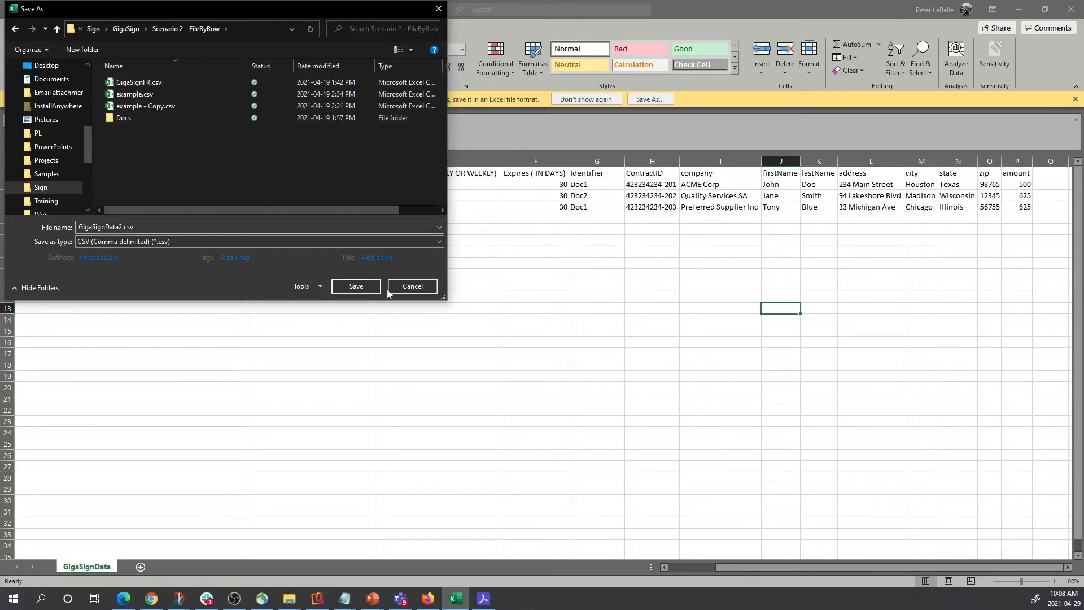
click(356, 286)
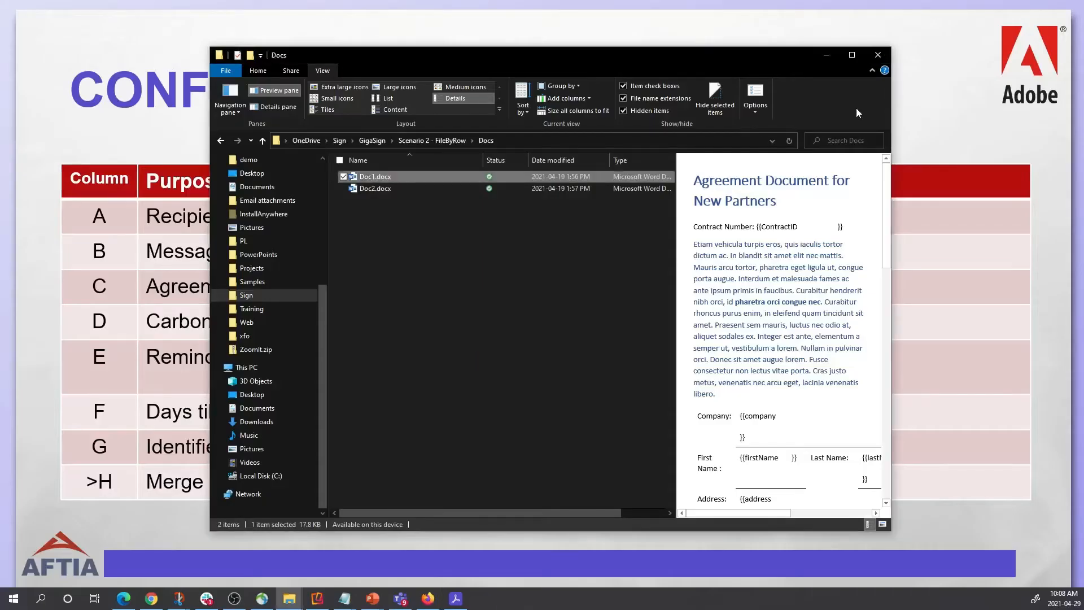
Minimize the Docs File Explorer window.
click(832, 60)
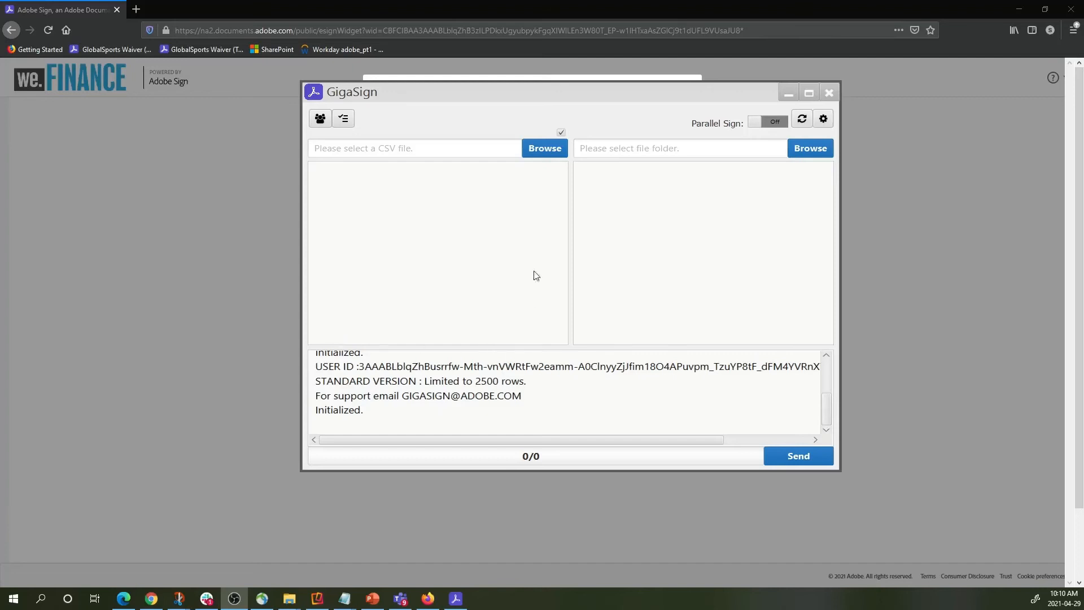
Read the file-per-row warning and choose a local folder as the template source.
click(543, 149)
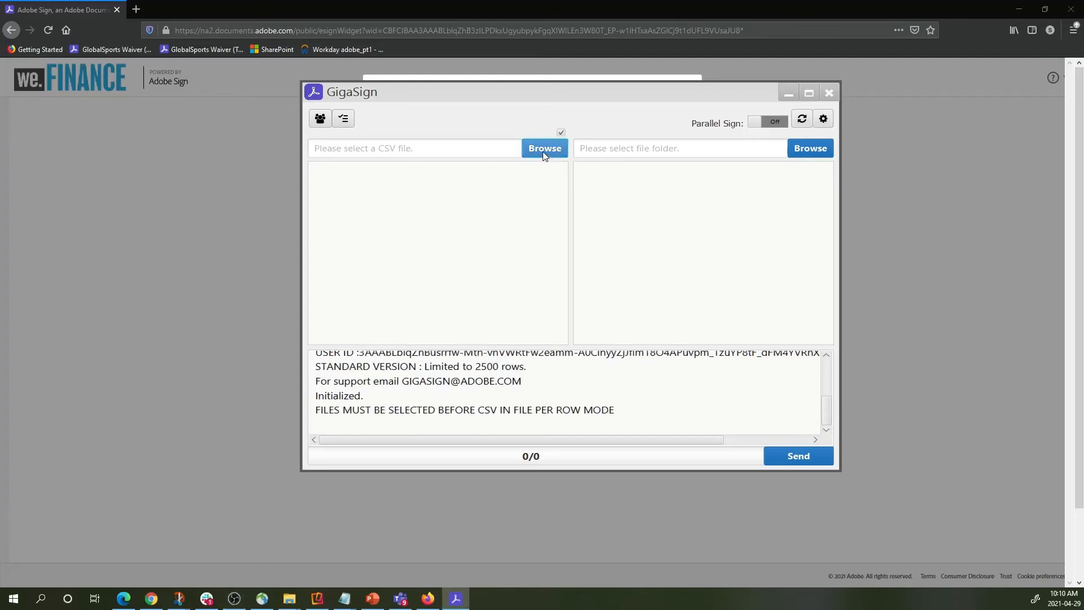
drag(318, 414, 642, 410)
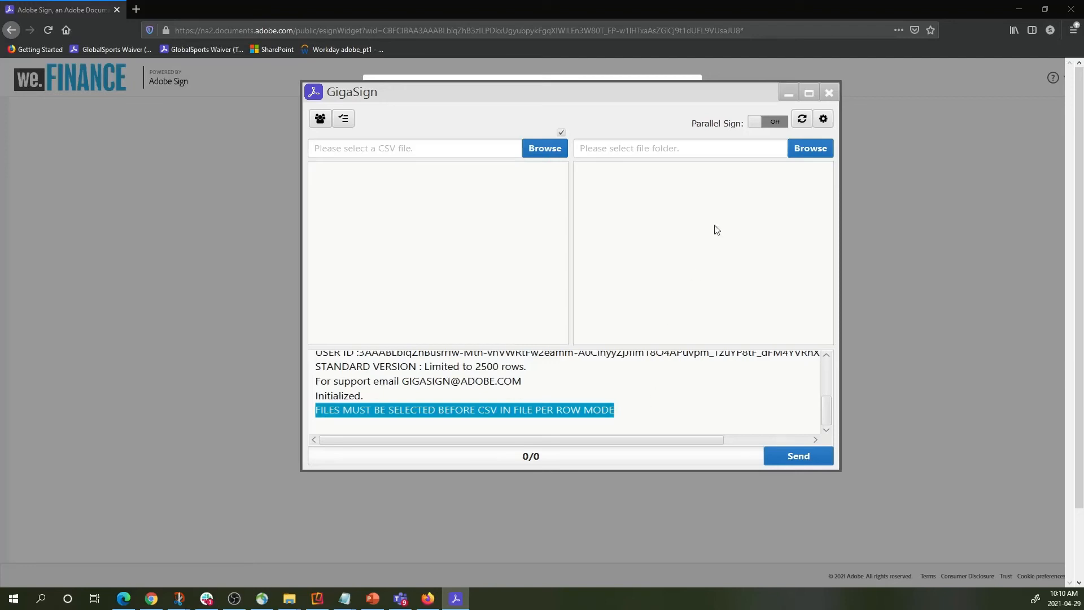
click(812, 148)
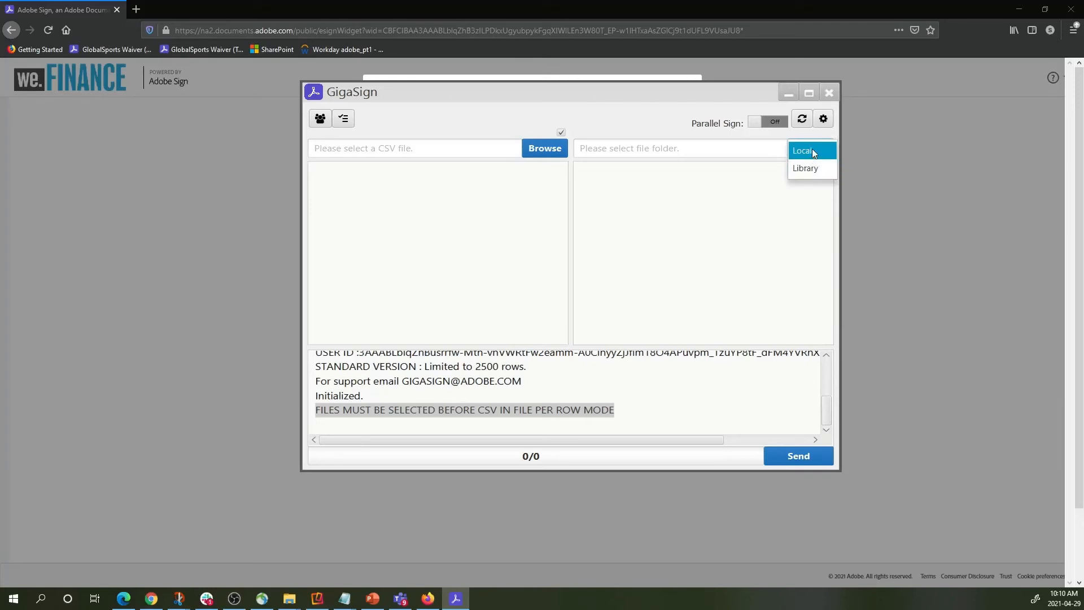
click(812, 150)
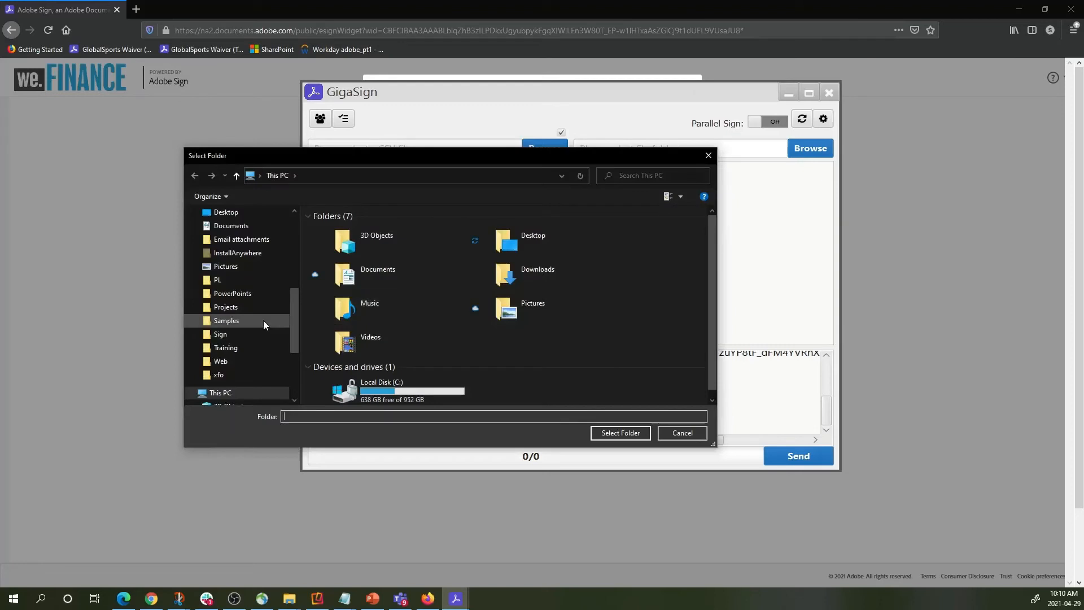
Select OneDrive's Sign > GigaSign > Scenario 2 - FileByRow > Docs as the documents folder.
click(229, 334)
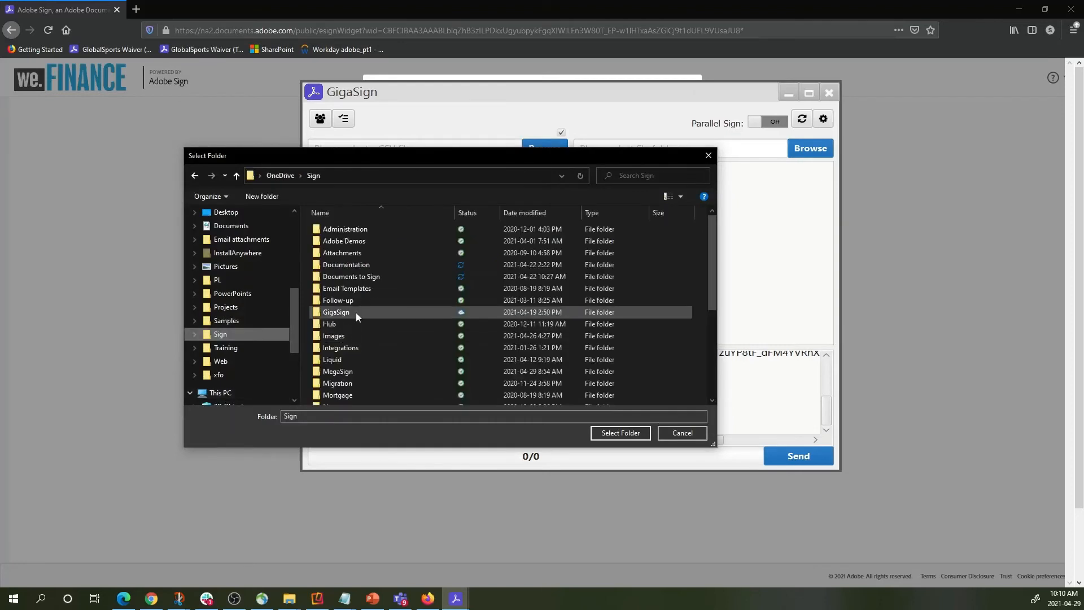
click(357, 302)
double_click(356, 311)
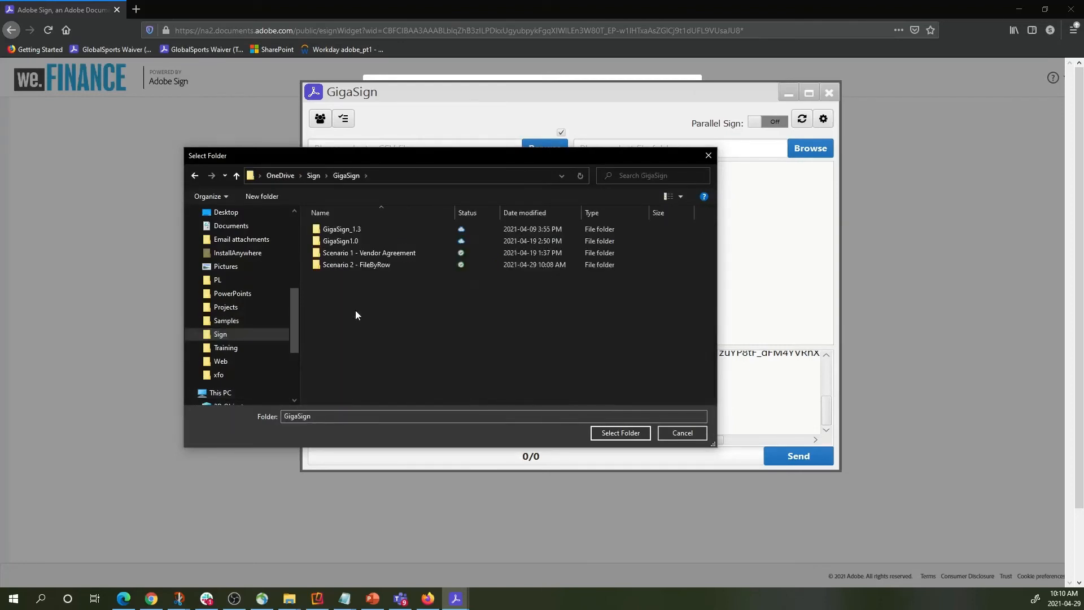
double_click(363, 265)
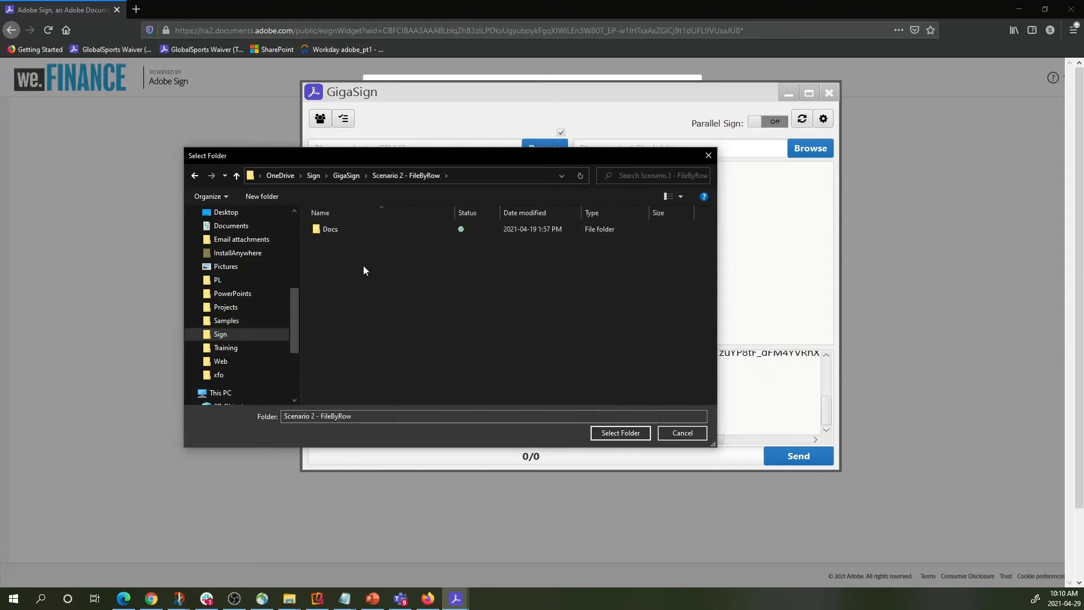
click(333, 229)
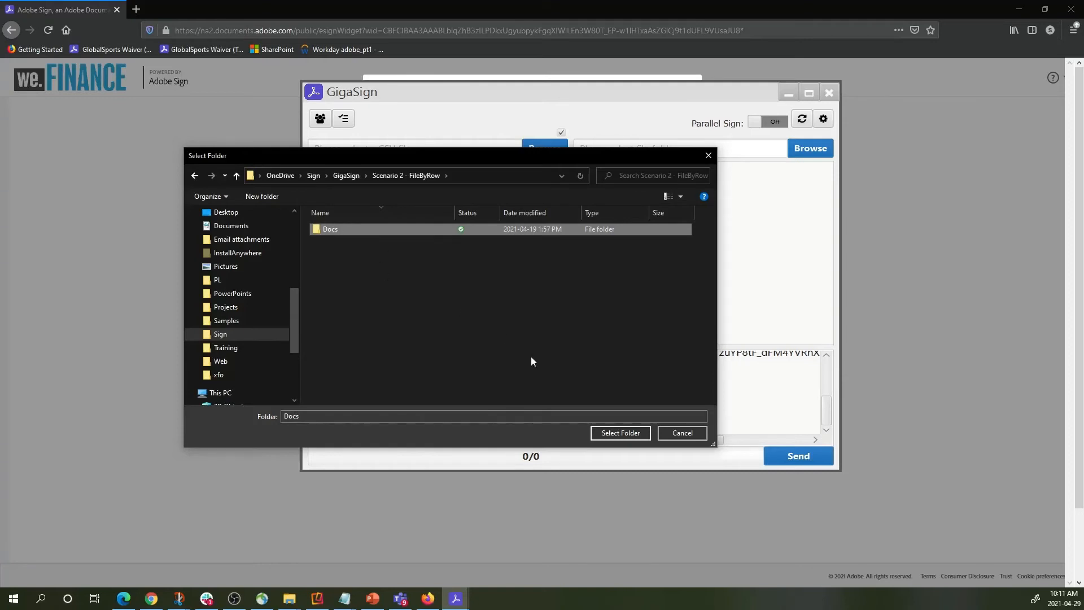
click(624, 433)
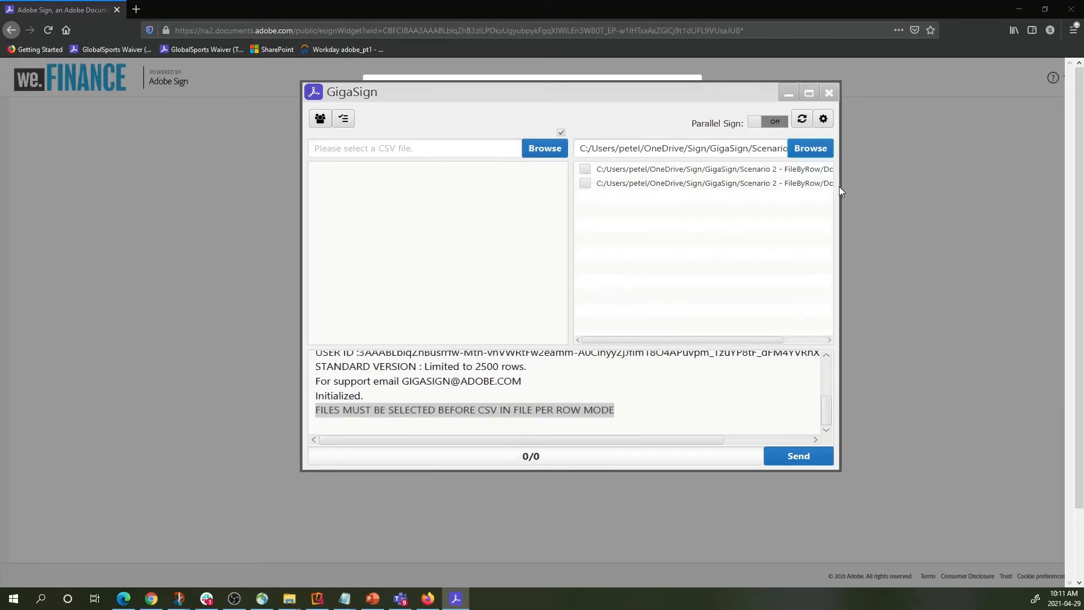
Widen GigaSign, tick and untick Doc1.docx and Doc2.docx, and scroll to read their full paths.
drag(841, 187, 875, 188)
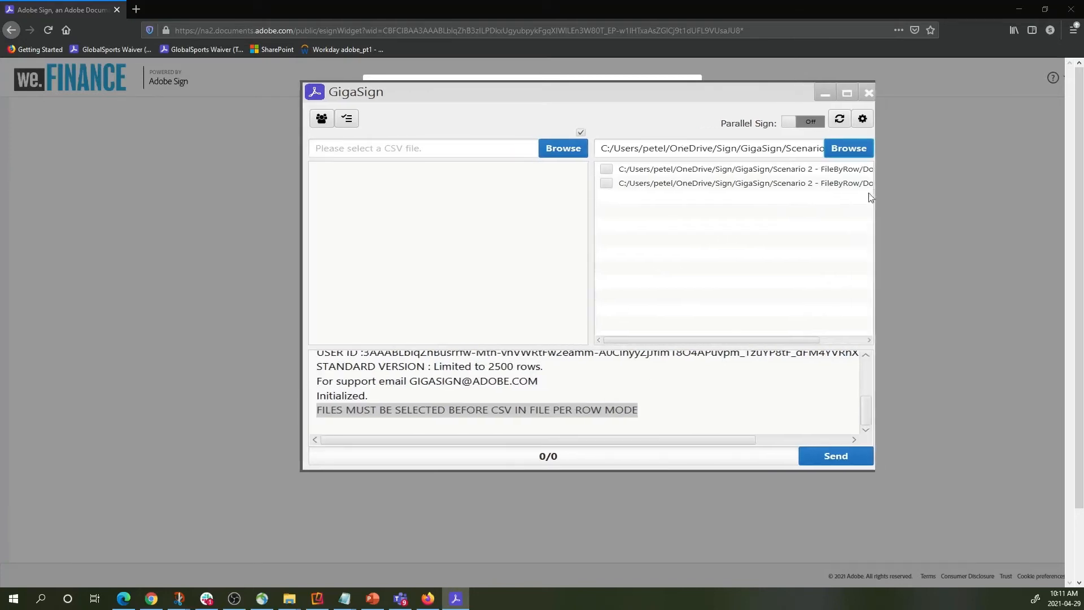
click(602, 169)
click(603, 183)
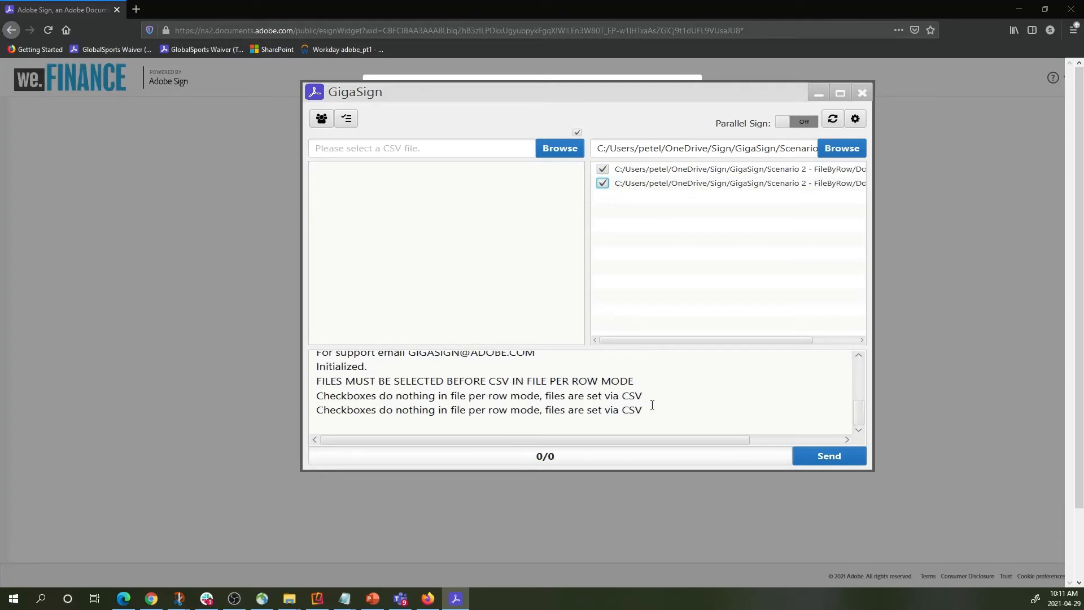
click(602, 169)
click(603, 183)
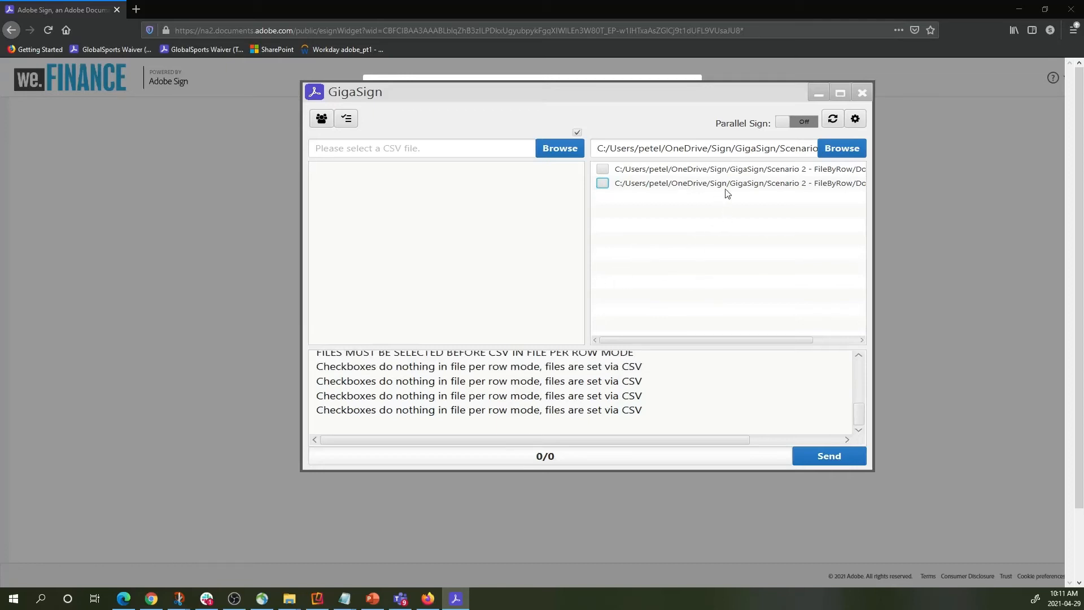
drag(702, 342, 755, 338)
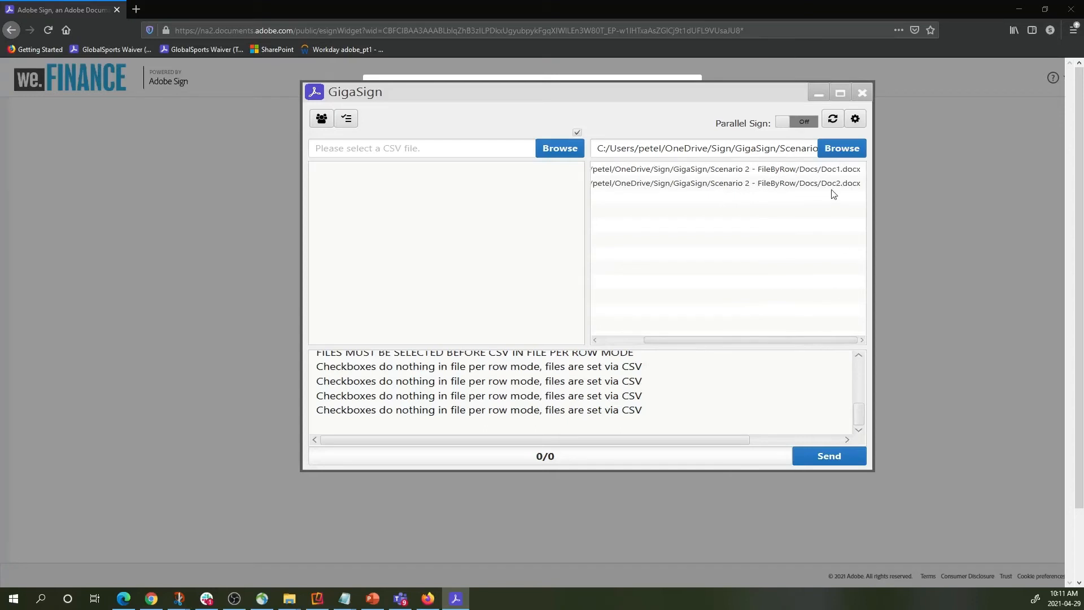
drag(789, 346, 728, 346)
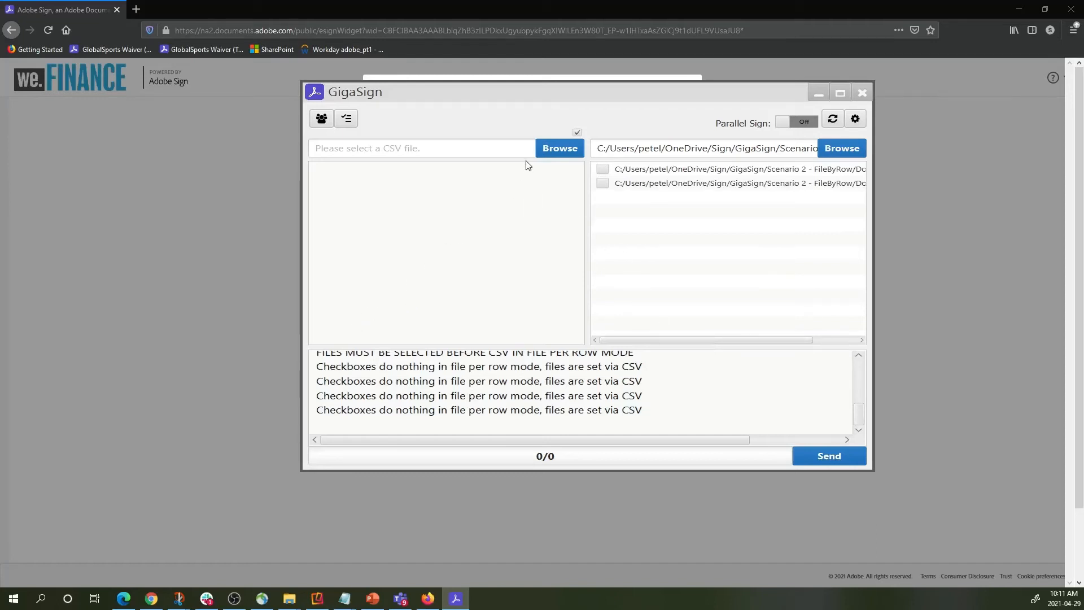
Load GigaSignData2.csv from OneDrive > Sign > GigaSign > Scenario 2 - FileByRow as the recipient list.
click(561, 148)
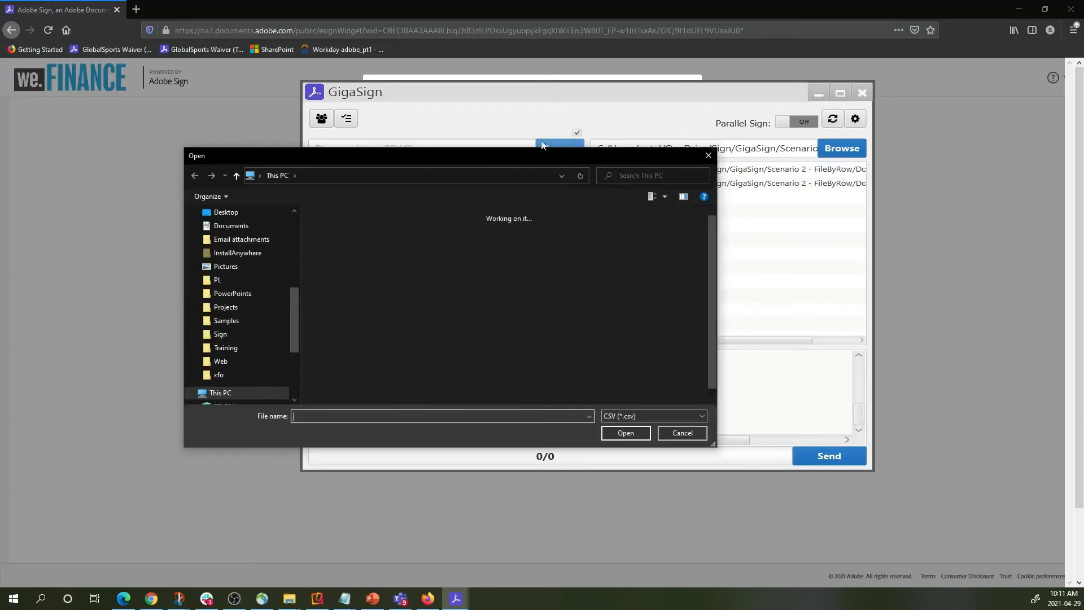
click(221, 335)
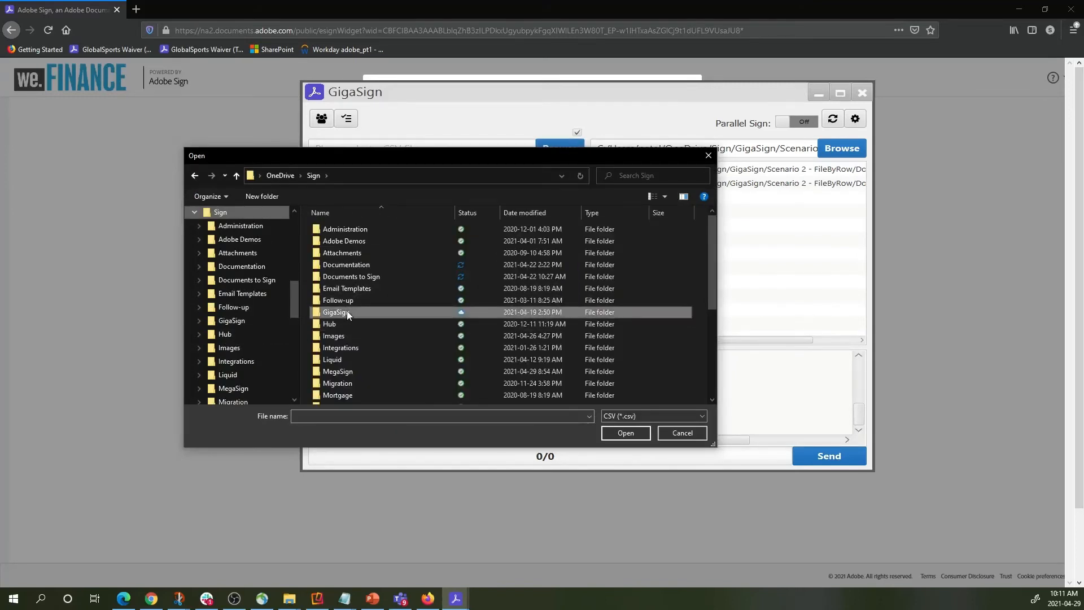
double_click(347, 312)
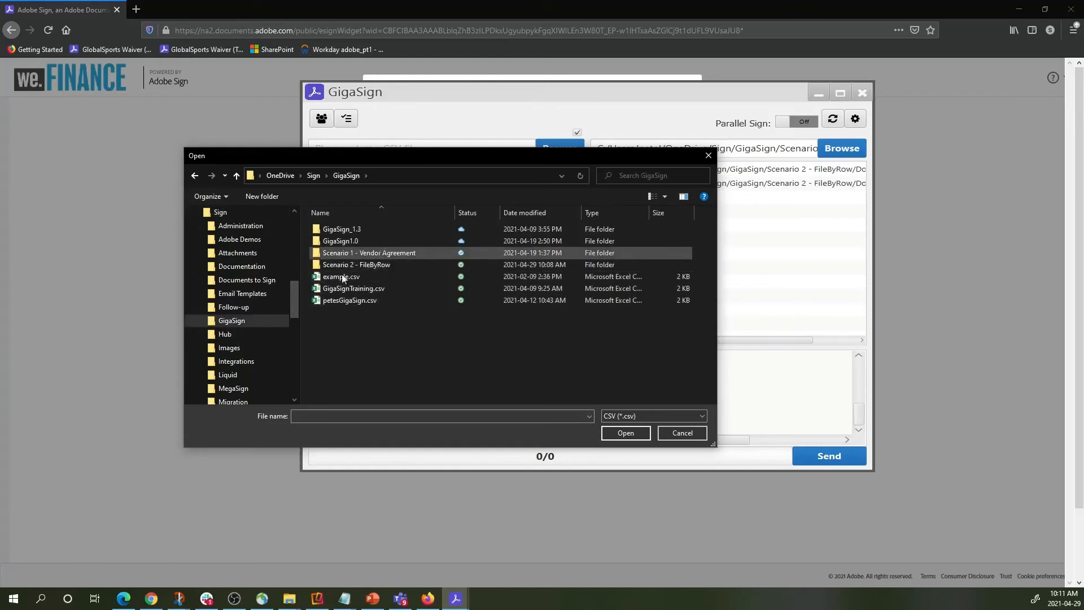
double_click(344, 266)
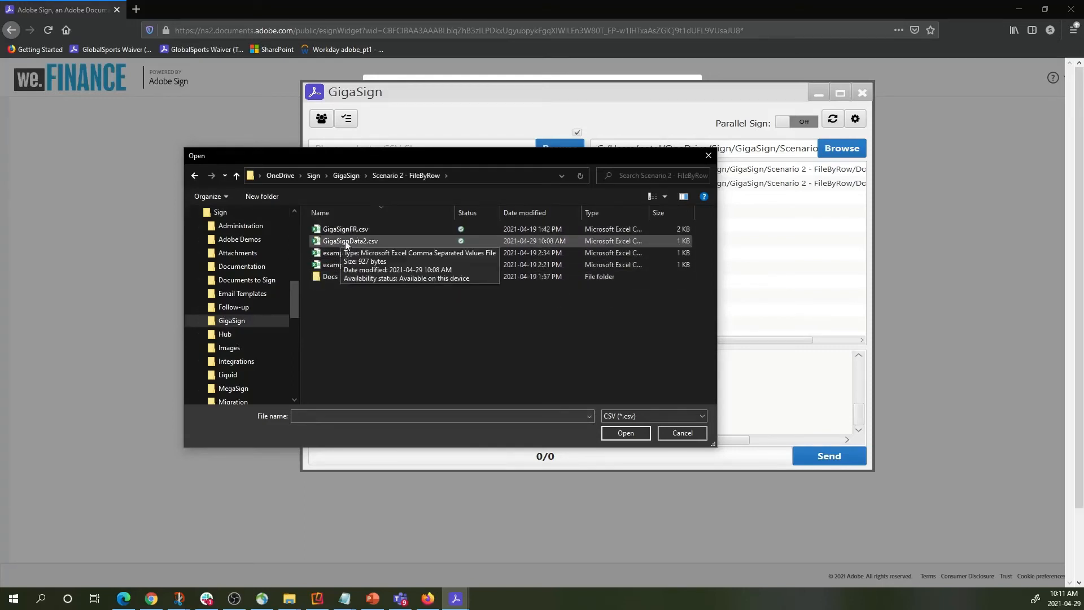
double_click(355, 241)
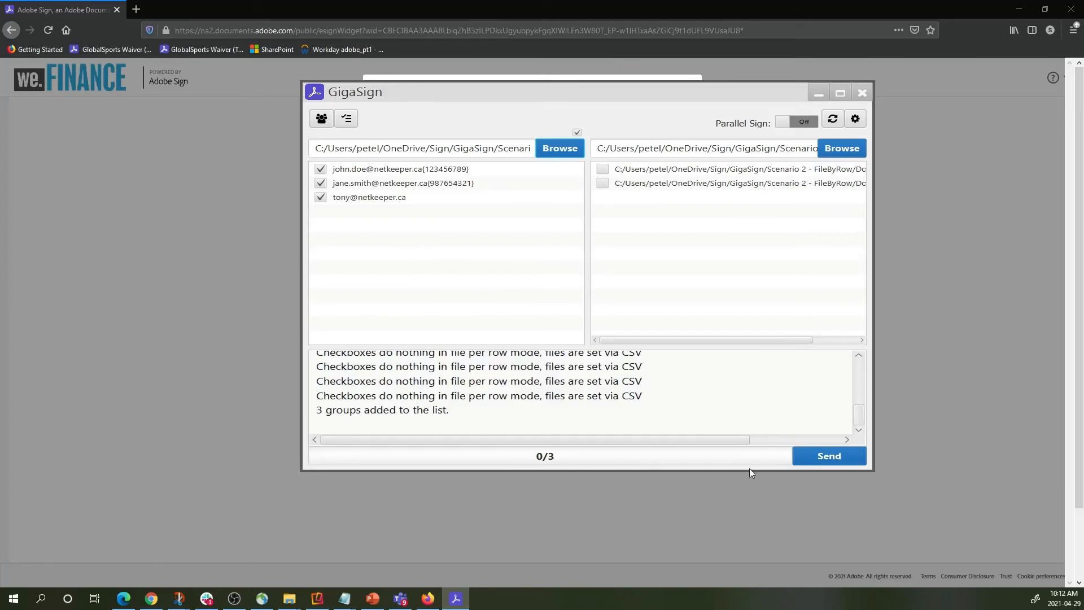
Send the three agreements and let the queue finish at 3/3.
click(828, 456)
key(alt+Tab)
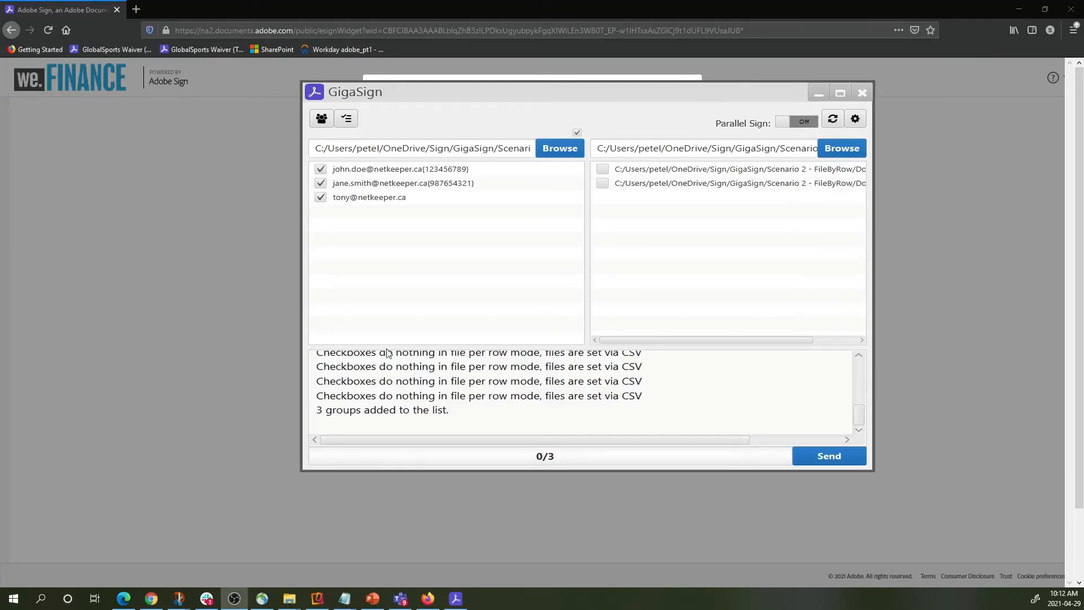
click(834, 455)
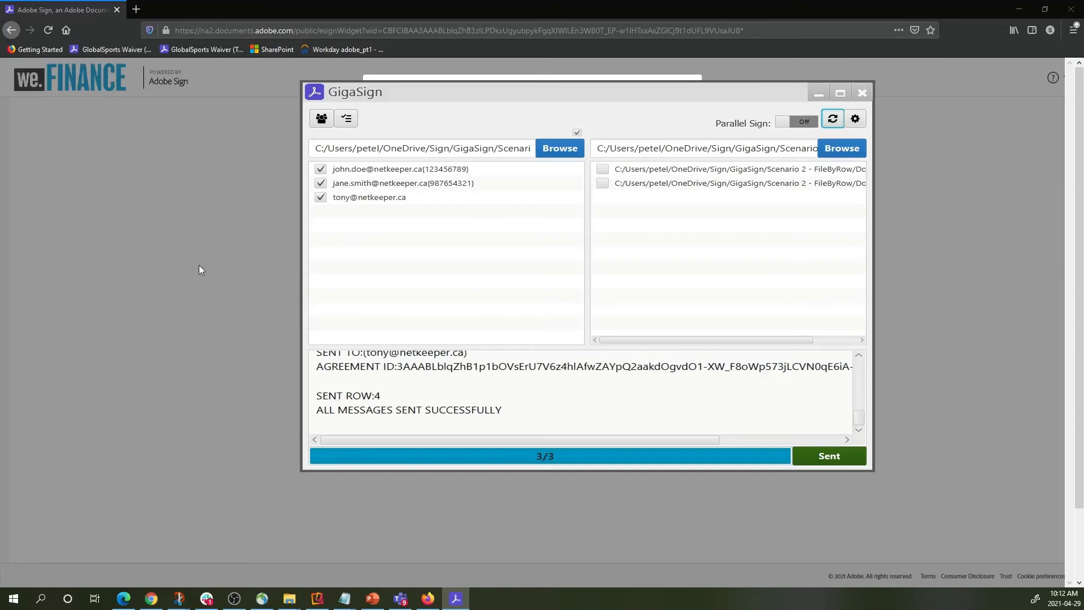
click(209, 215)
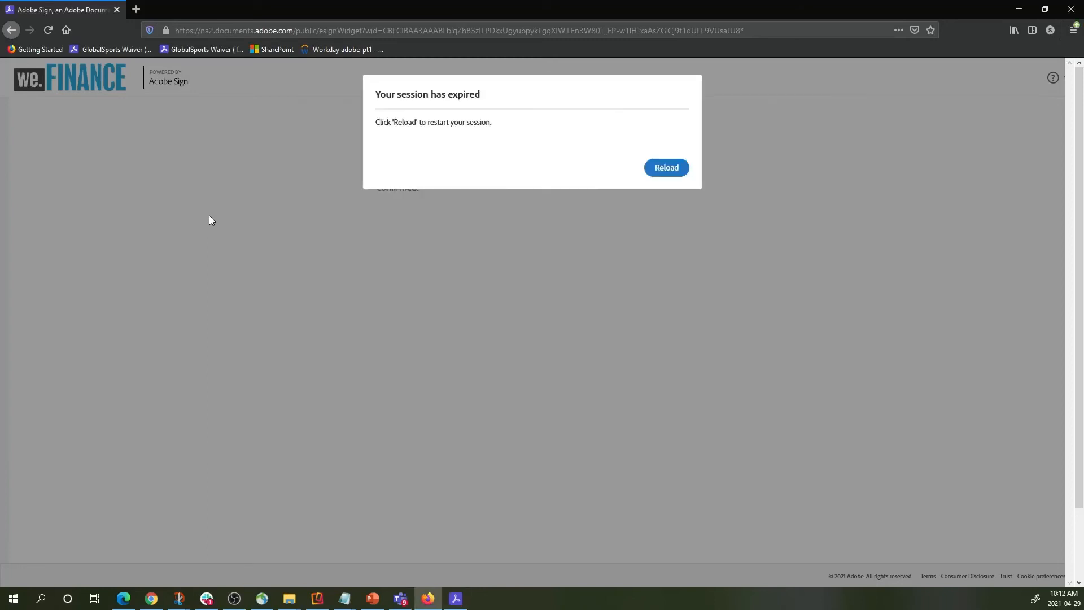
Reload the expired session, close Firefox, and open the Adobe Sign home page in Edge.
click(662, 168)
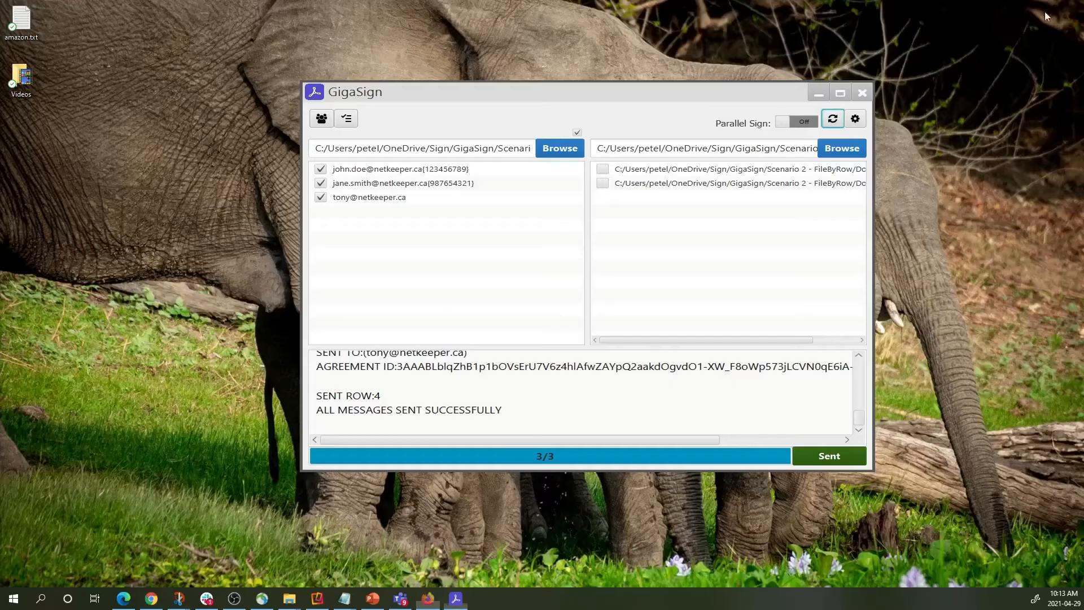
click(1070, 9)
click(123, 599)
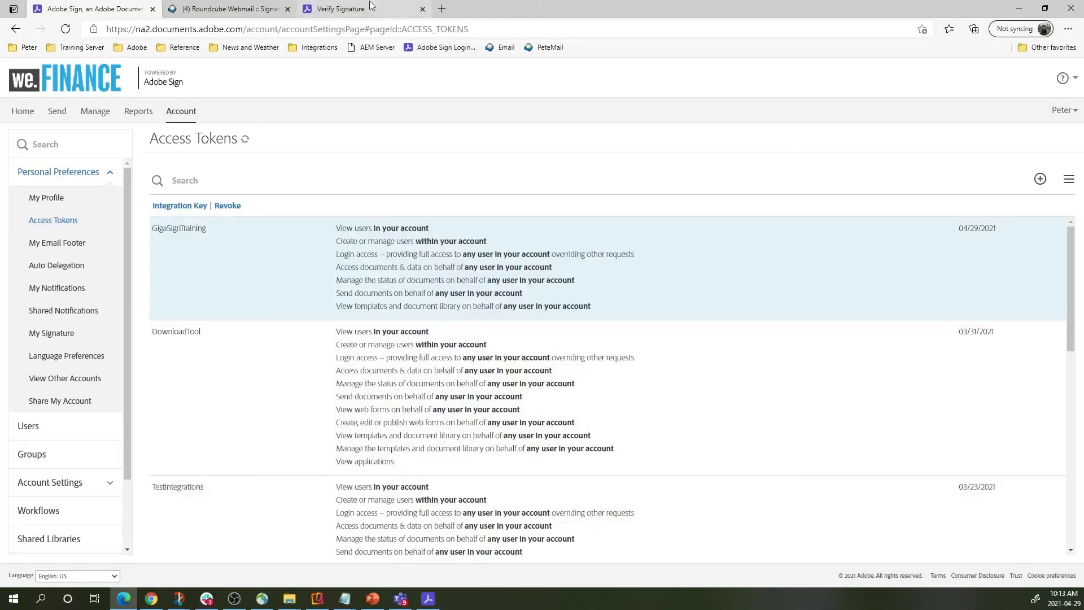
click(21, 111)
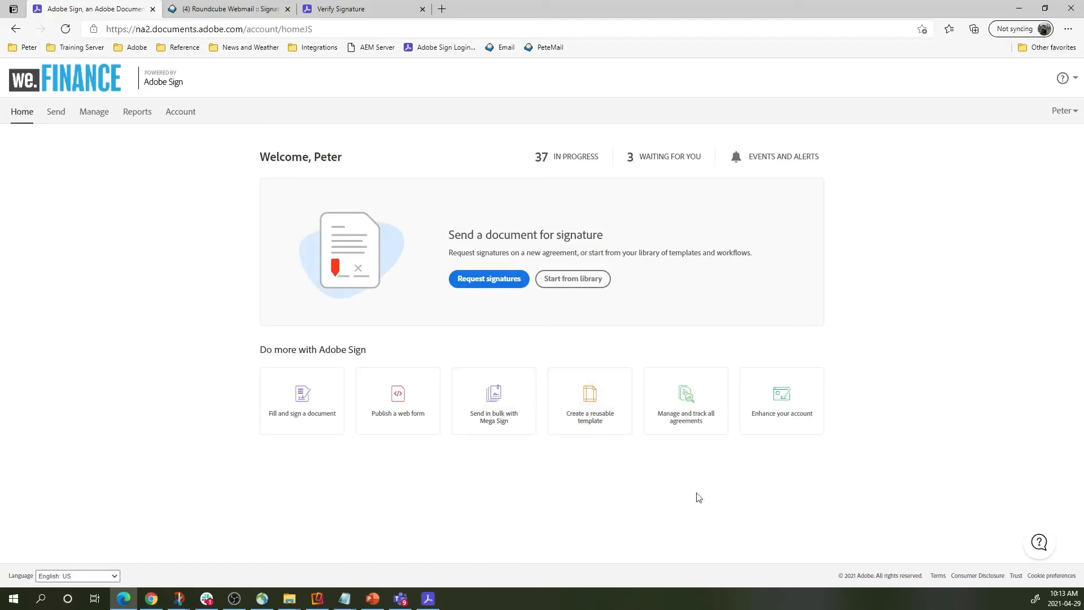
Check the In Progress agreements and Preferred Supplier Inc's details, then return to GigaSign.
click(94, 113)
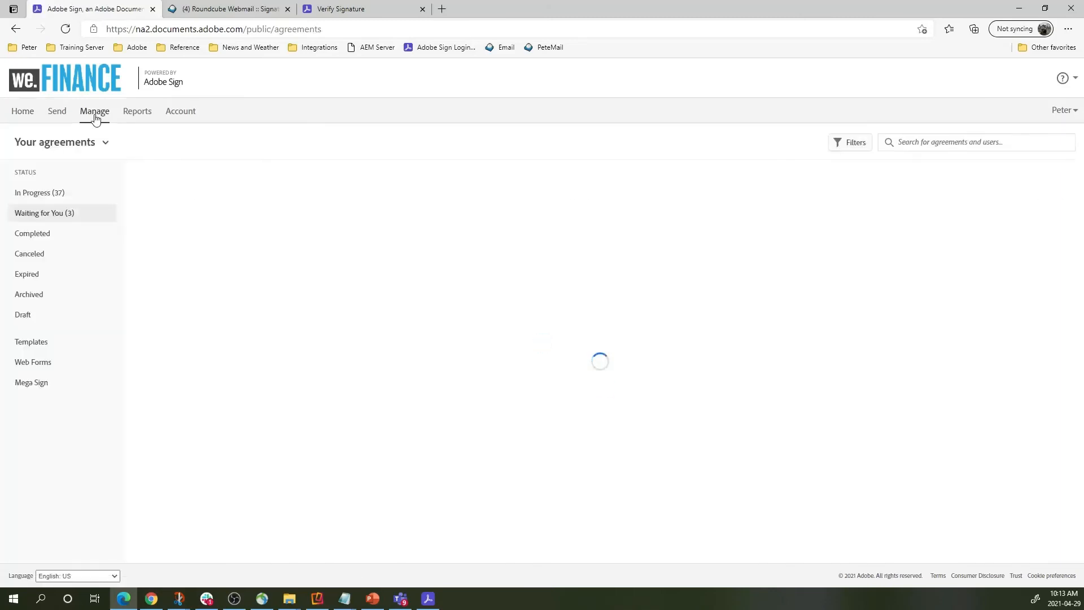
click(33, 193)
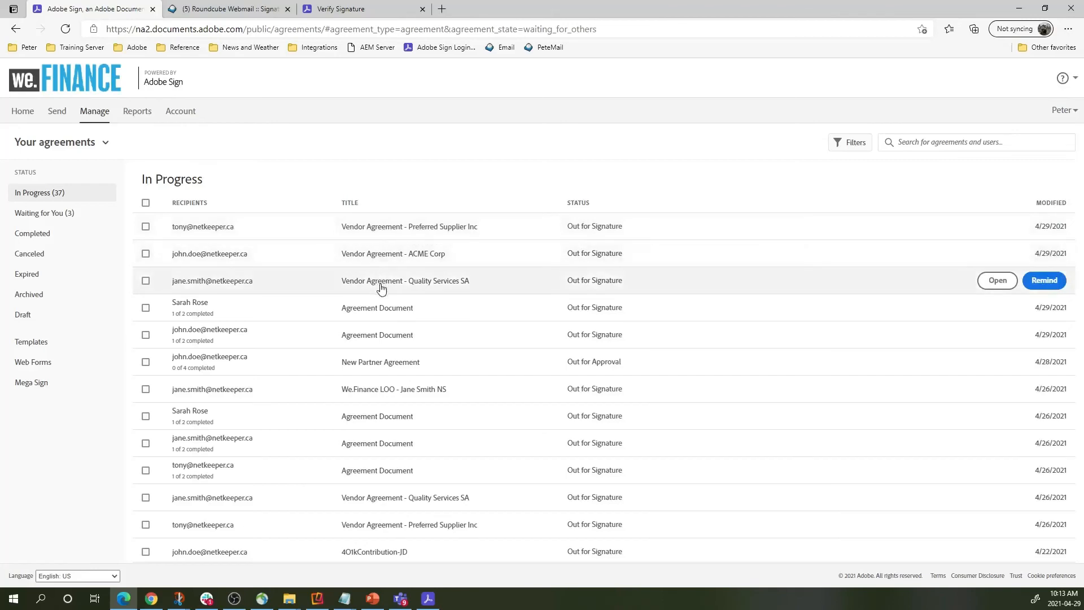
click(342, 229)
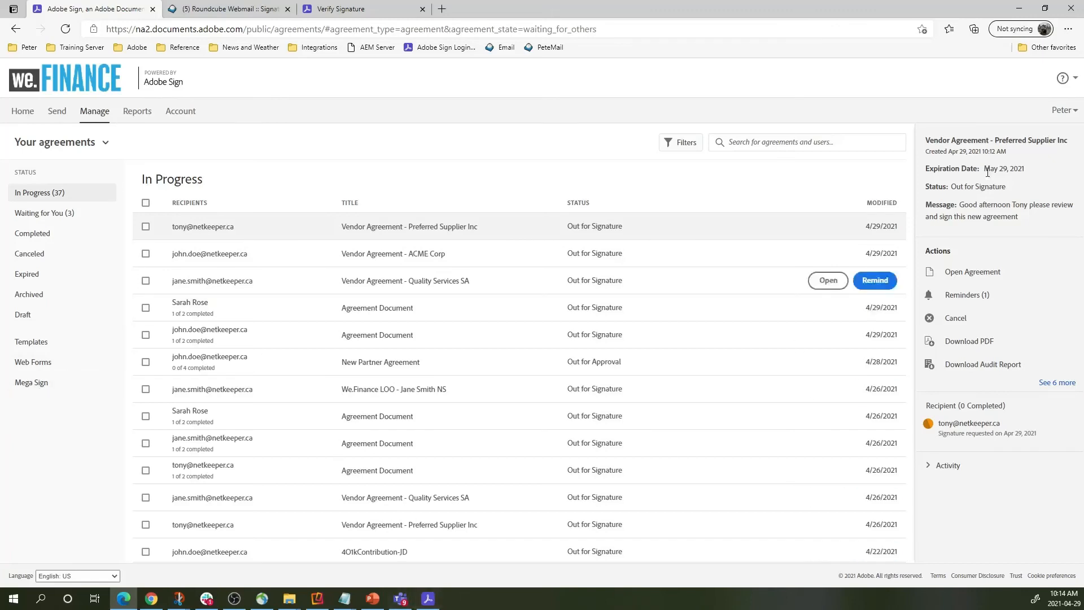
click(428, 598)
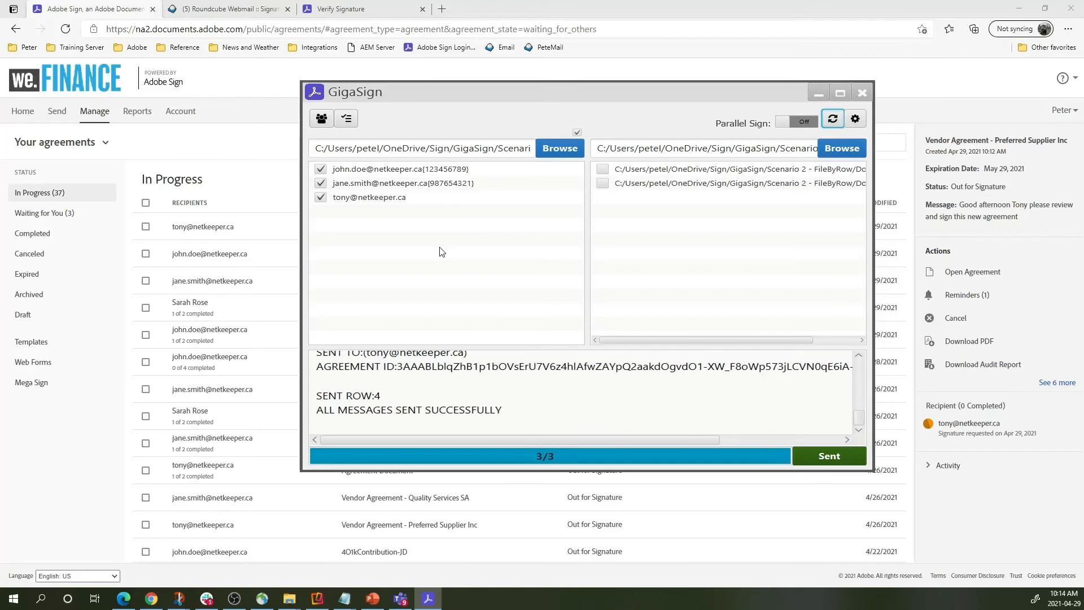
Expand the 04/29/2021 10:12:25 batch and its ACME Corp and Quality Services SA recipient details.
click(347, 119)
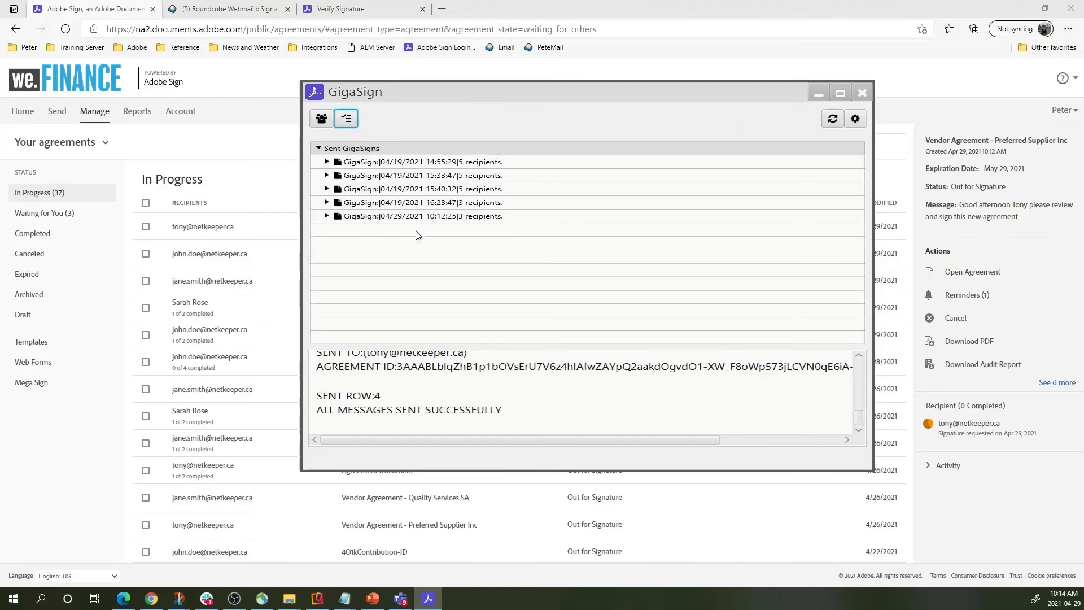
click(327, 217)
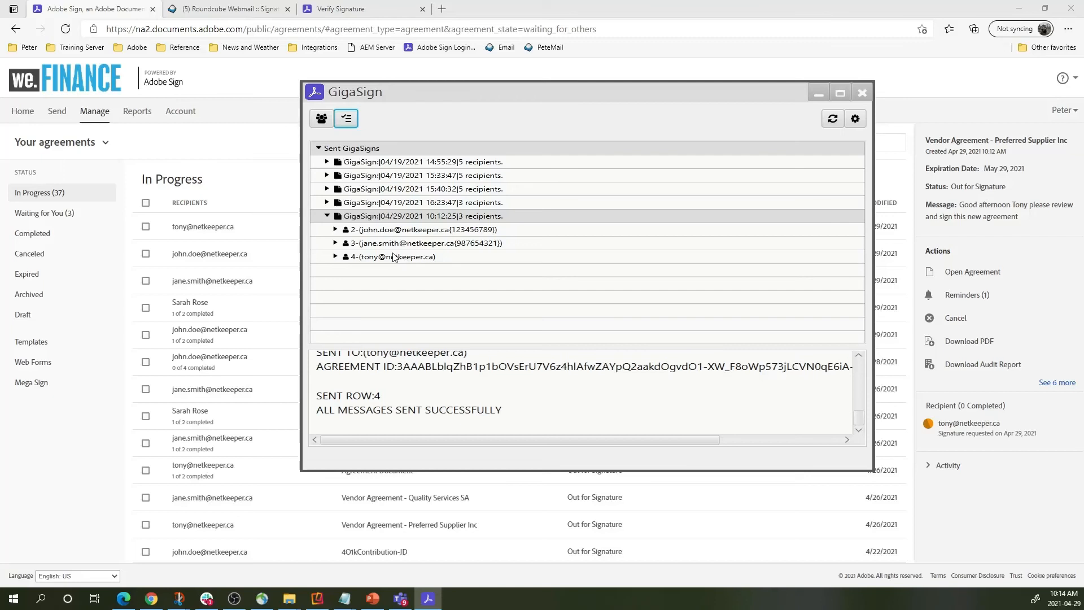
click(336, 230)
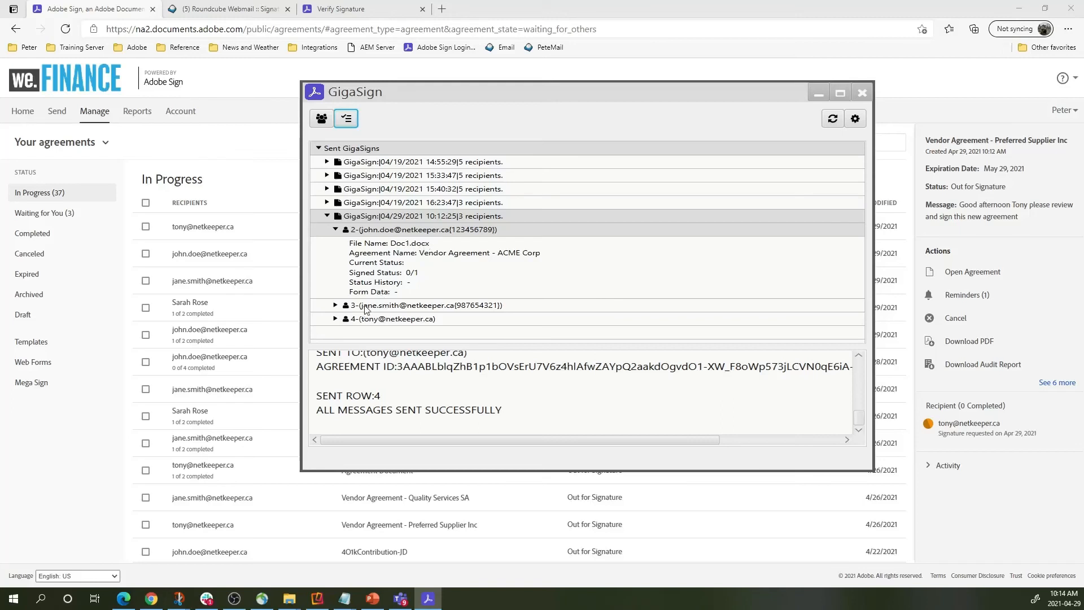
click(336, 306)
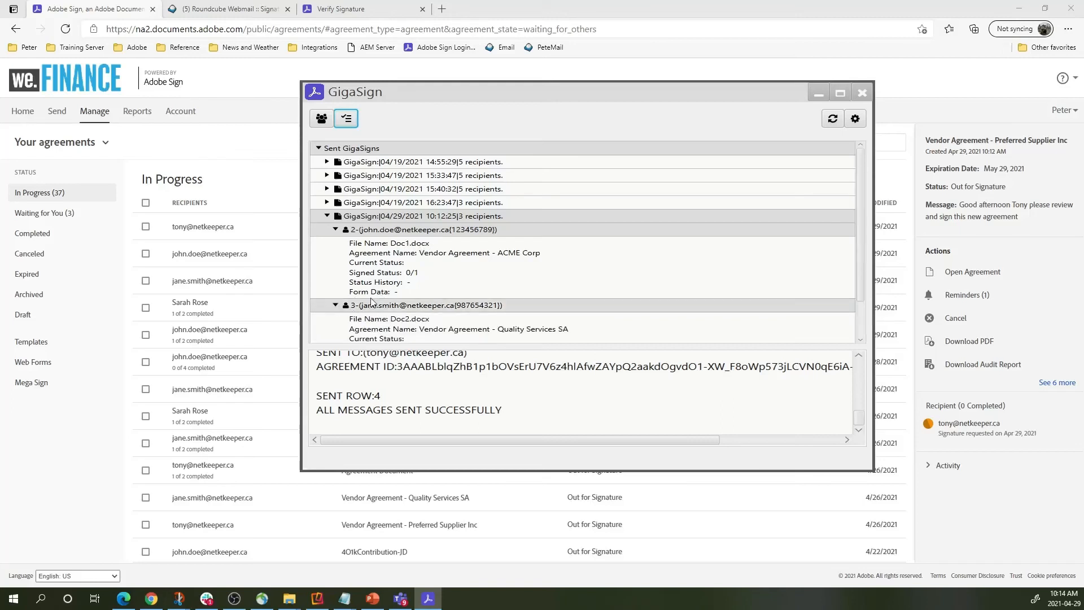
scroll(350, 310, down, 1)
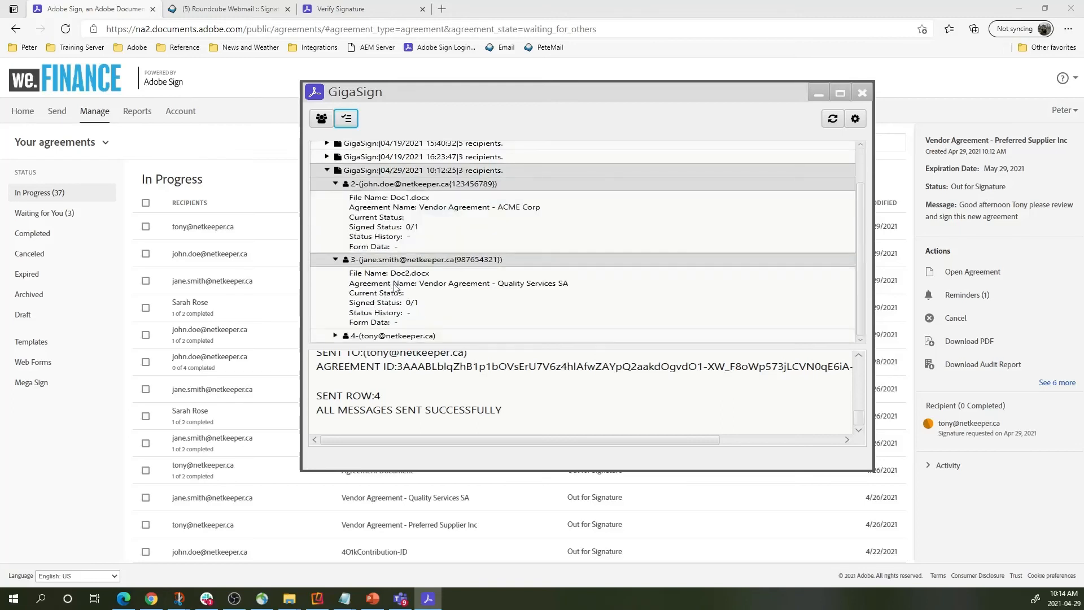
Update status for the Quality Services SA send and the whole 04/29 batch, then collapse both recipients.
right_click(421, 259)
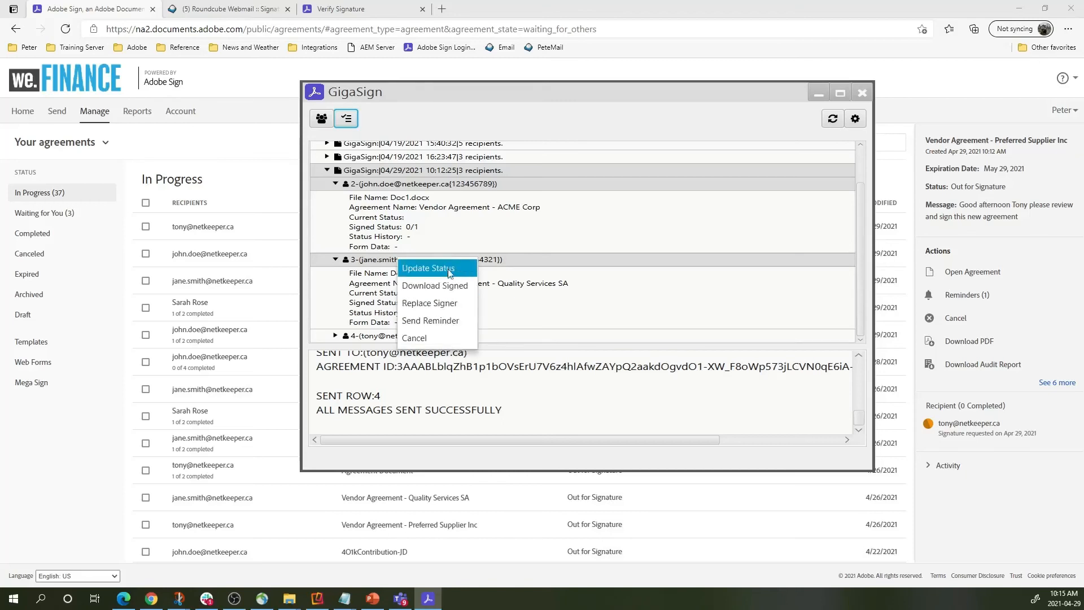
click(448, 268)
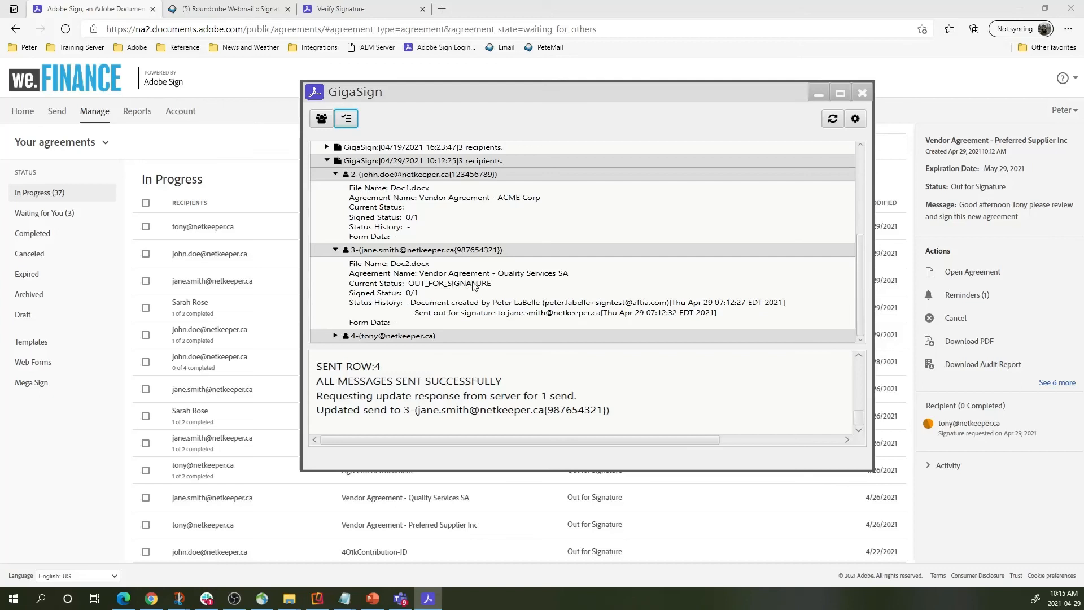
right_click(359, 170)
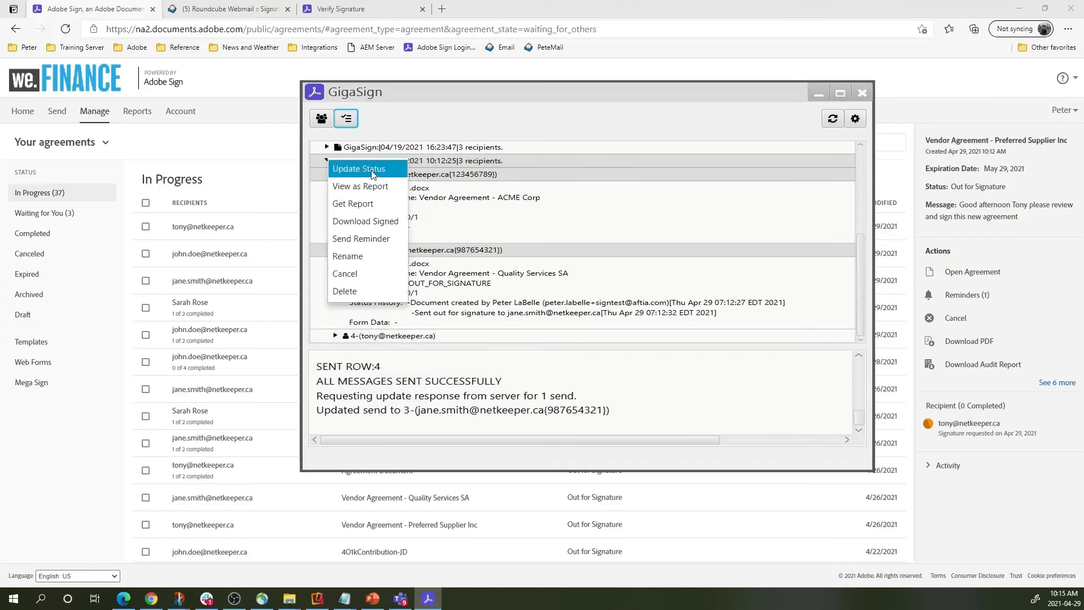
click(372, 171)
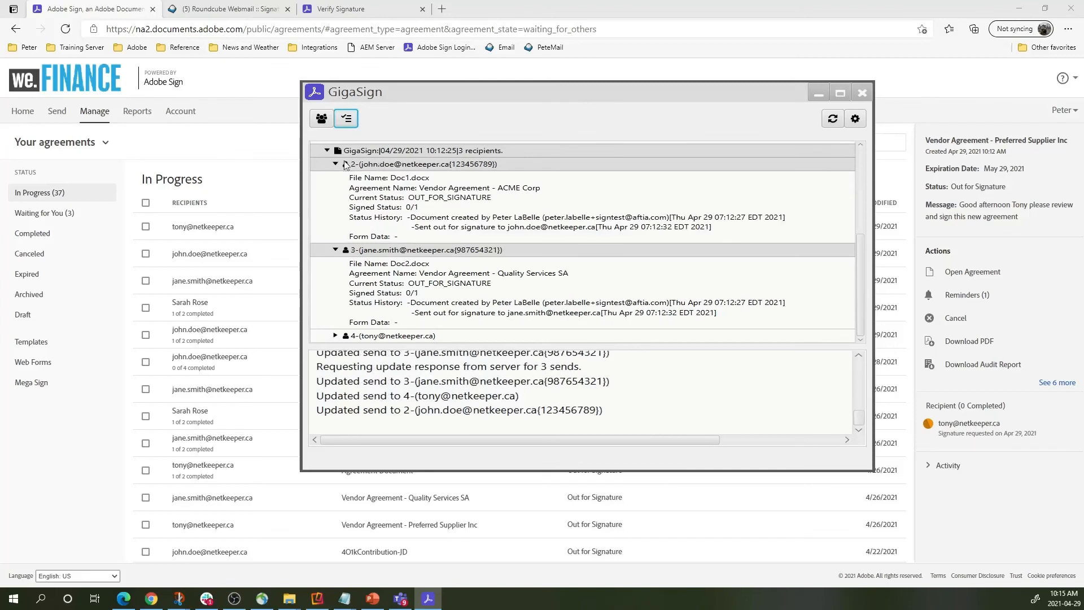
click(336, 164)
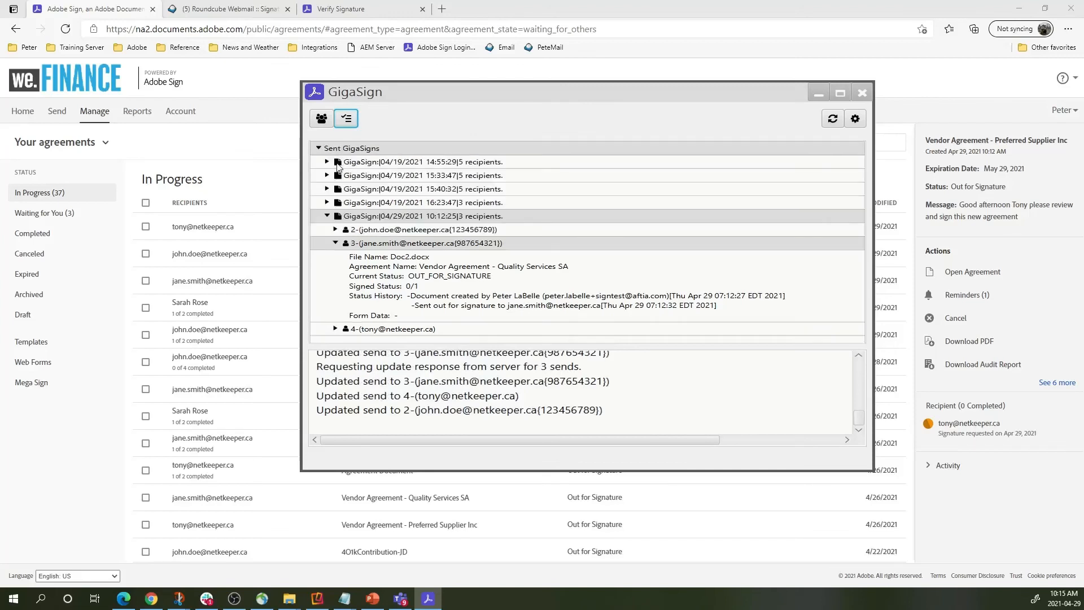
click(335, 242)
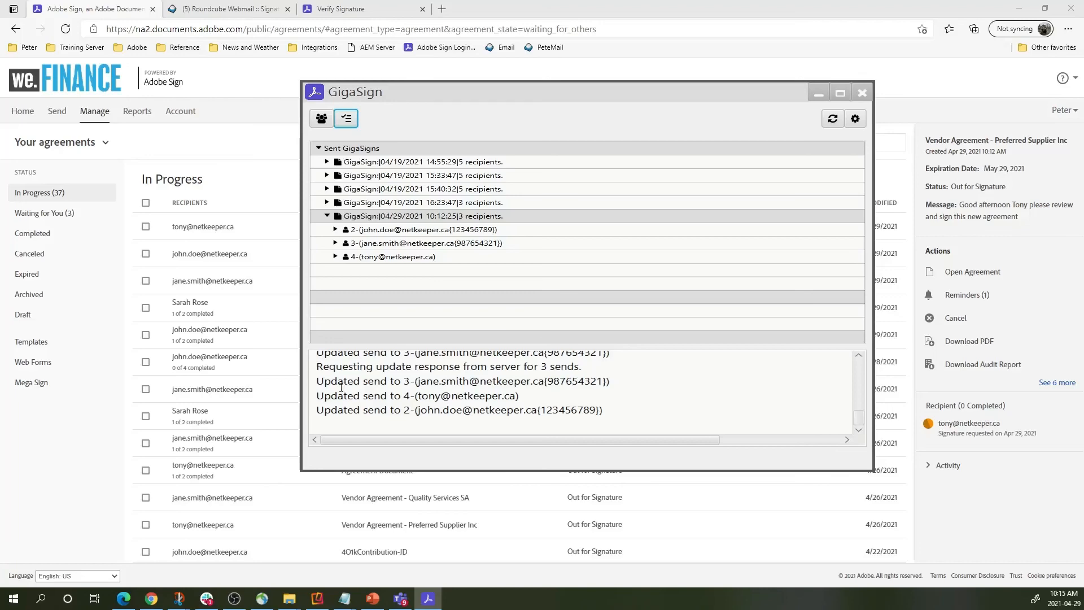
Open the Vendor Agreement - Preferred Supplier Inc signature request from the Roundcube Inbox.
click(125, 599)
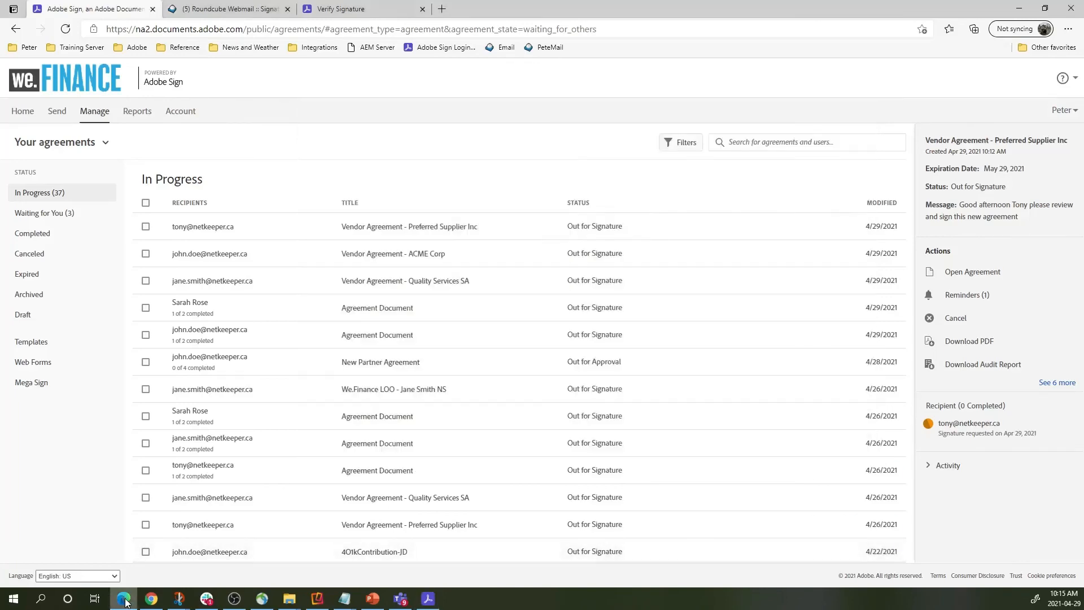
click(232, 9)
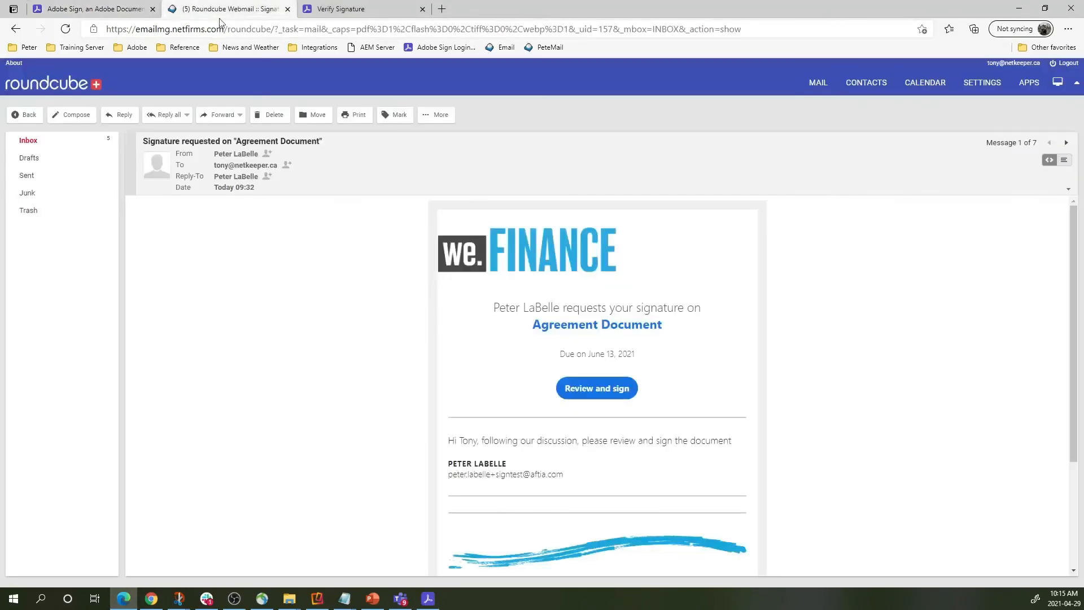
click(28, 141)
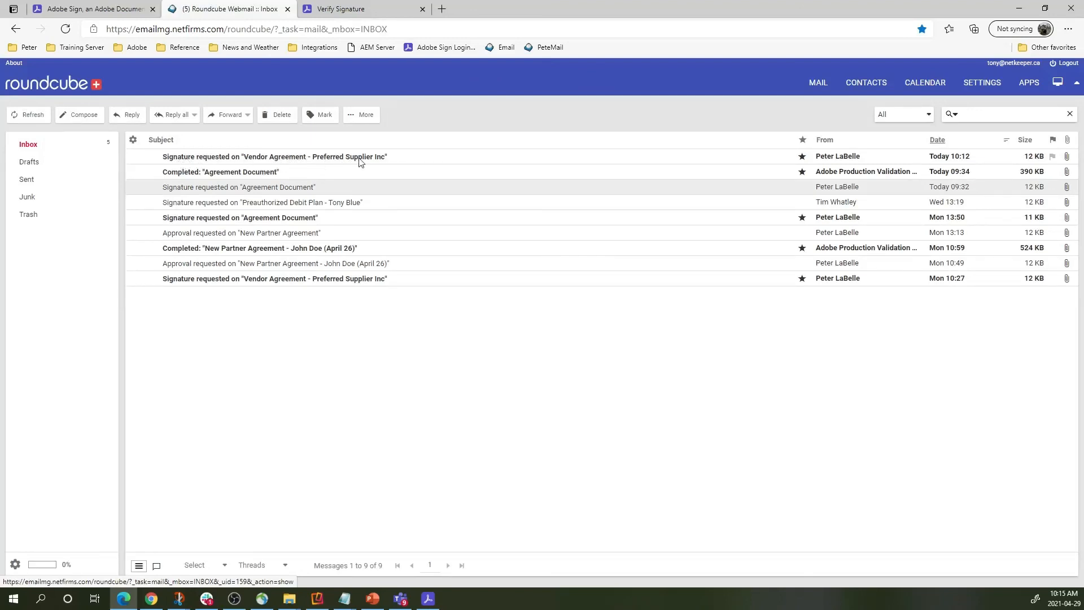
click(413, 161)
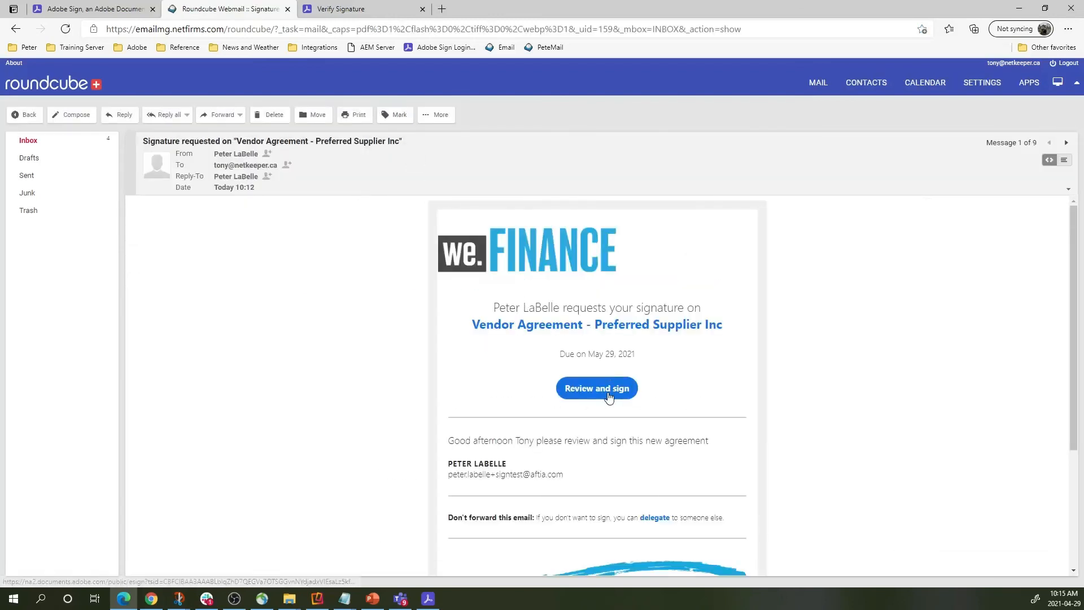
right_click(609, 396)
Open the signing link privately, accept cookies, and correct the street number in the Address field.
click(684, 439)
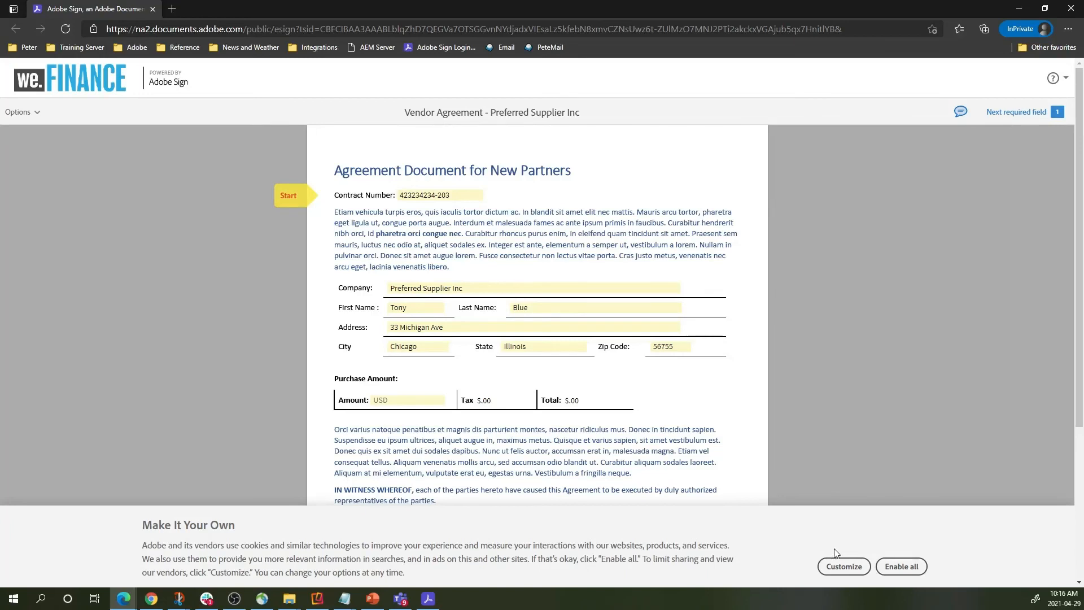
click(902, 566)
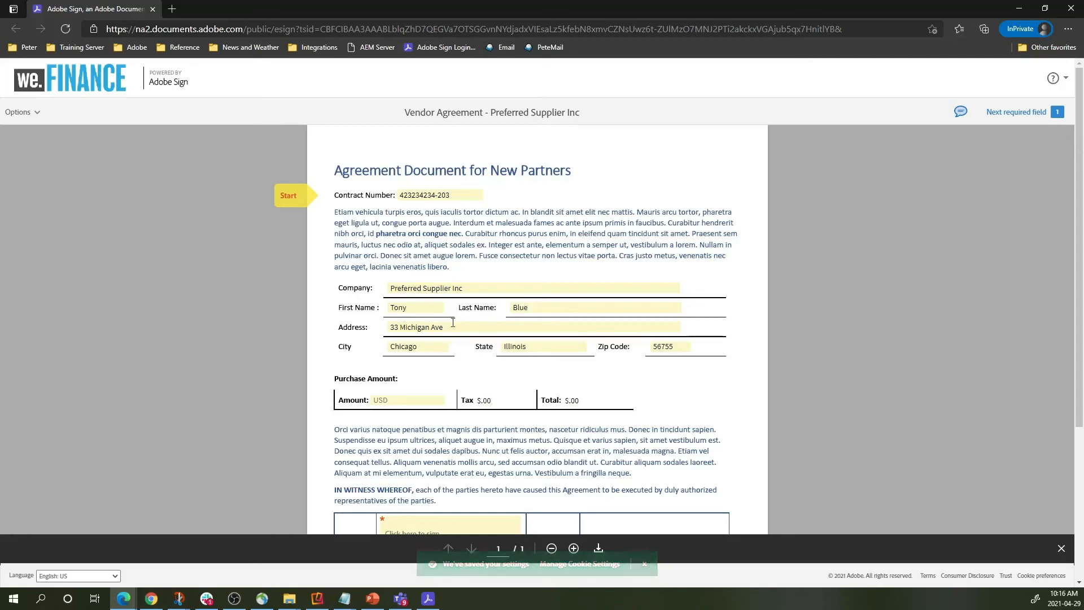
click(398, 328)
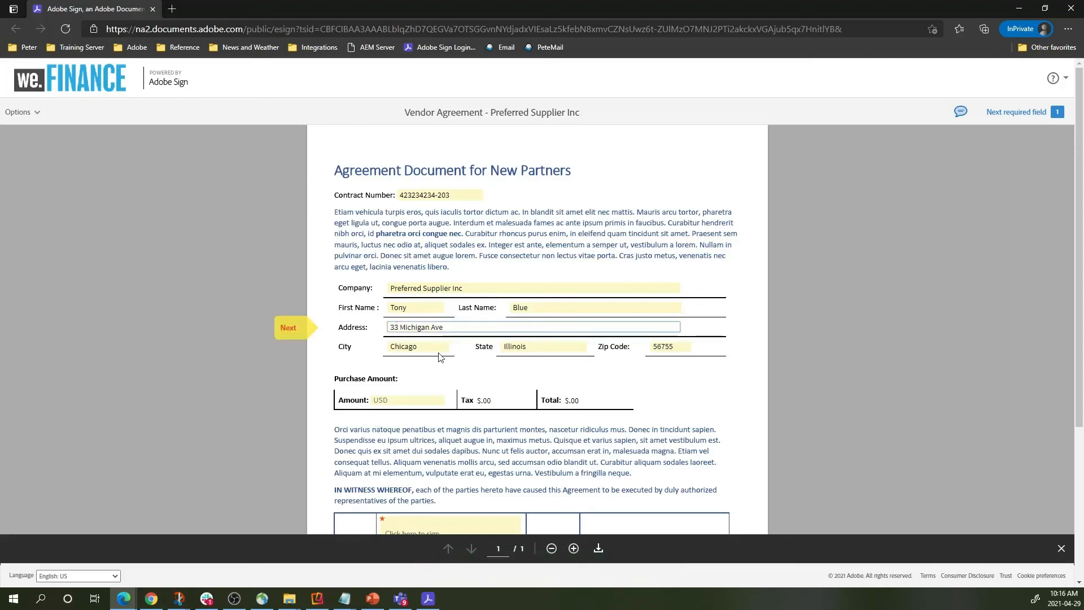
key(BackSpace)
text(8)
text(Suite 234)
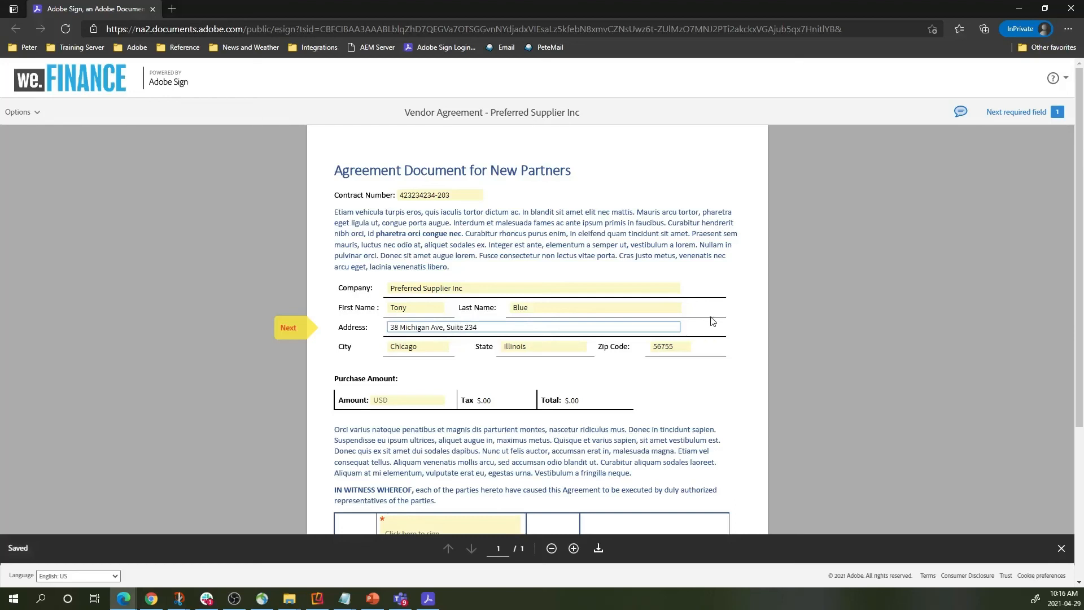
click(689, 397)
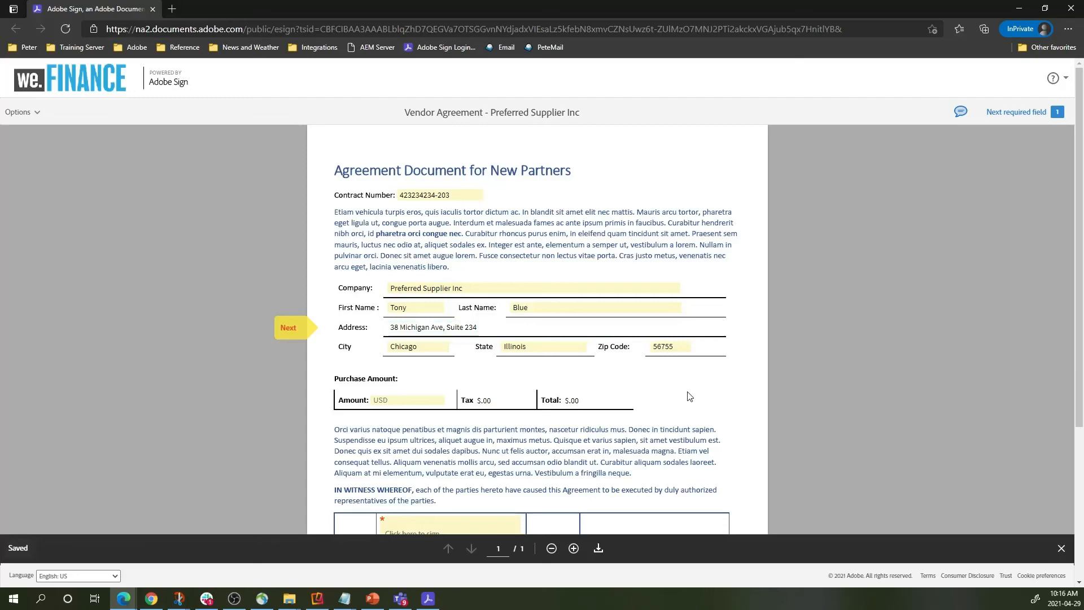
Apply a typed signature with the signer's name and submit the signed agreement.
scroll(649, 467, down, 3)
click(457, 378)
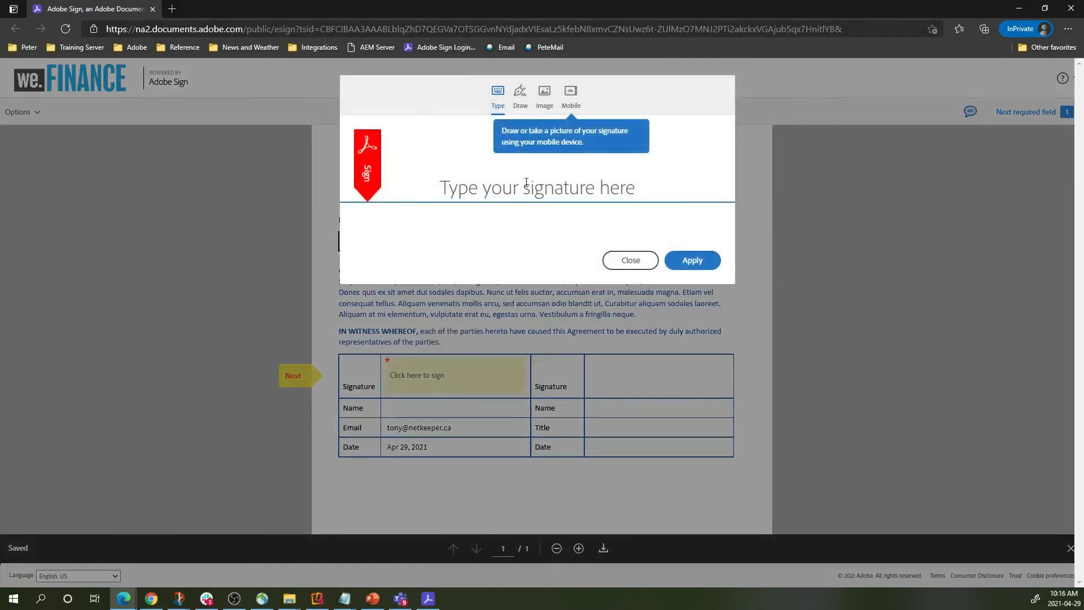
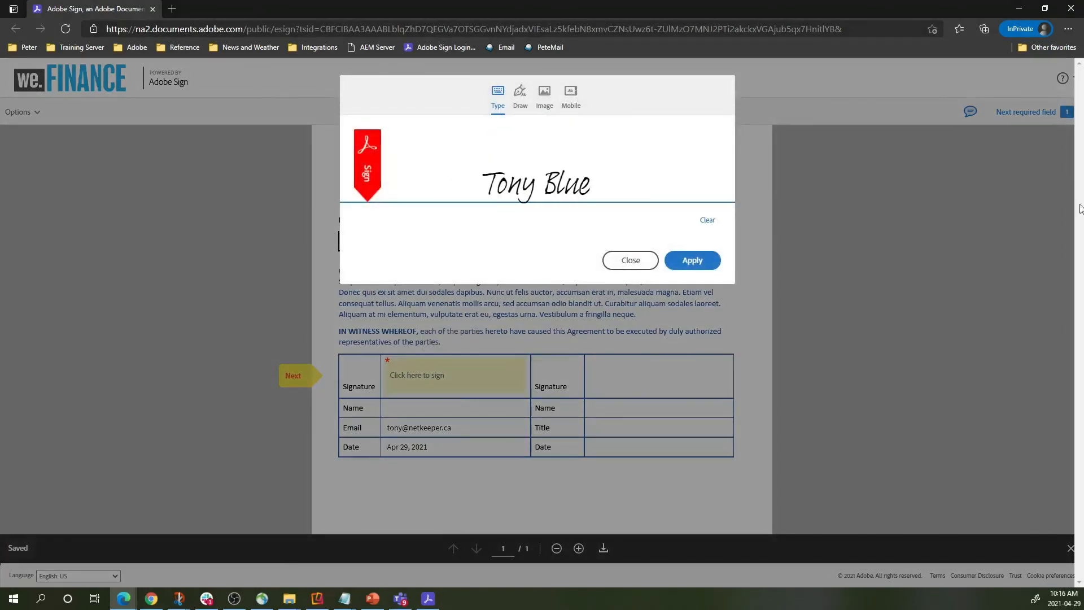
click(692, 262)
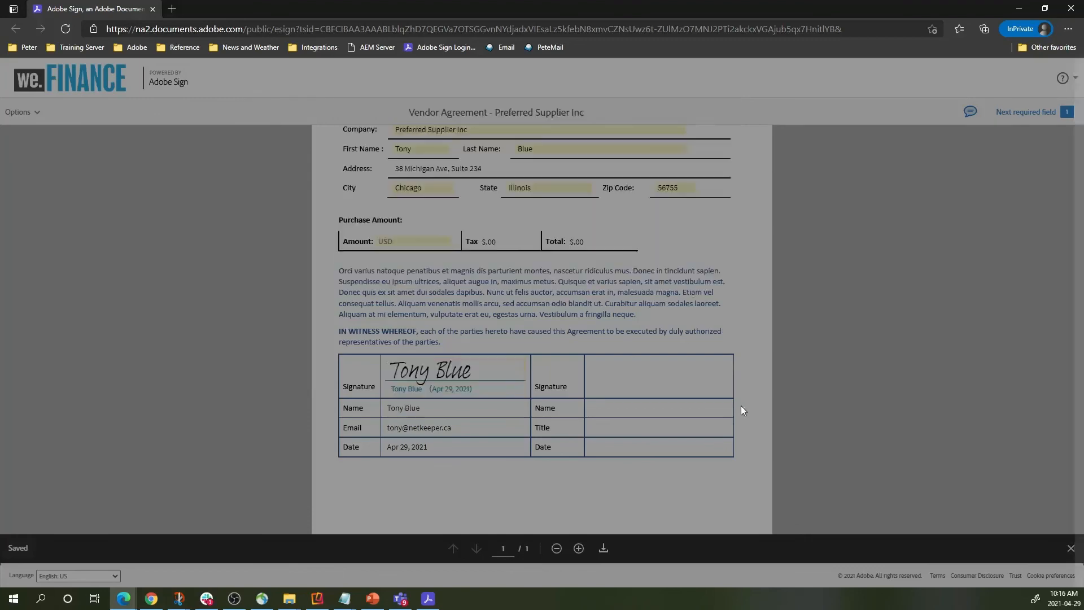
click(693, 562)
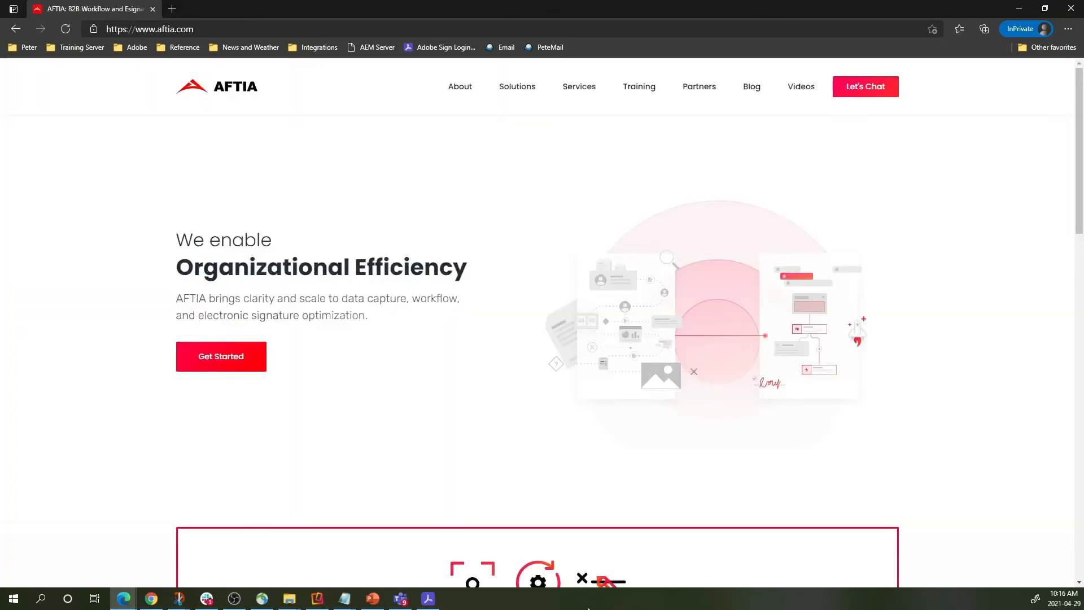
Refresh the 04/29 batch and review the signed Preferred Supplier Inc send's captured form data.
click(430, 603)
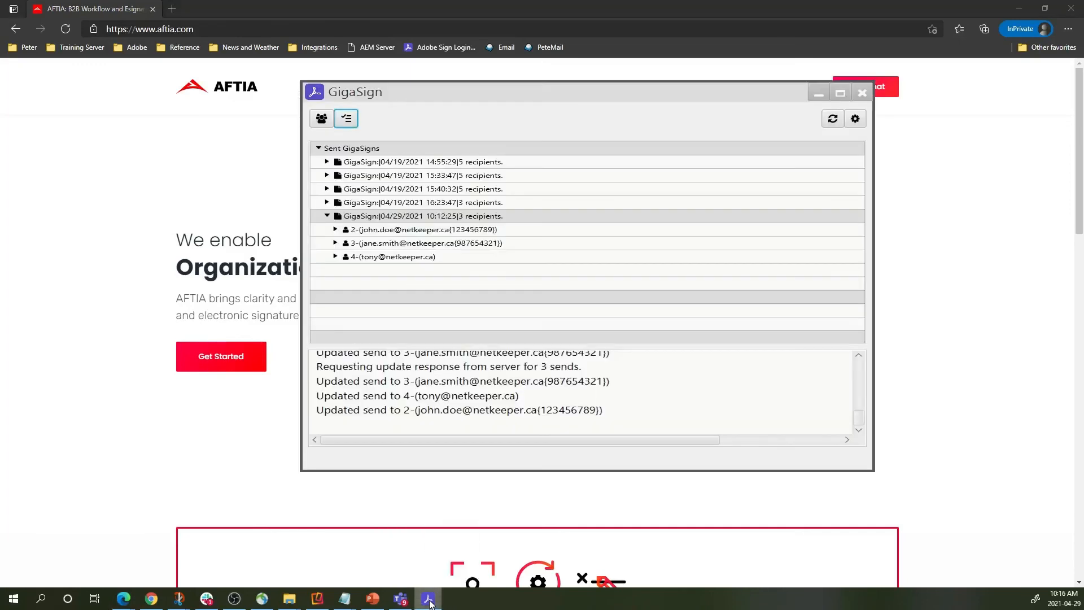
right_click(386, 218)
click(401, 226)
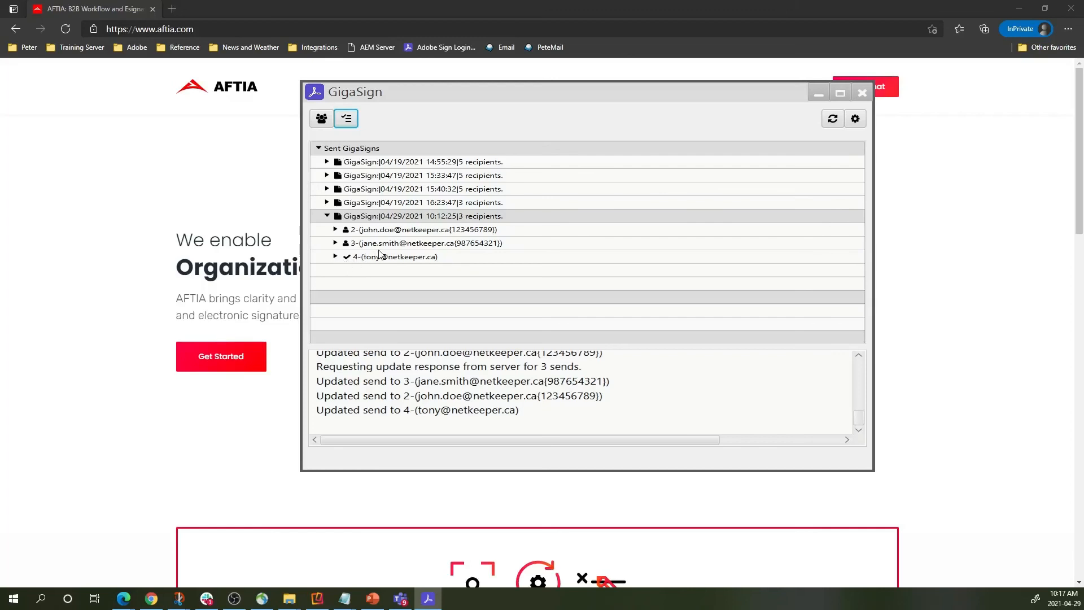
click(335, 258)
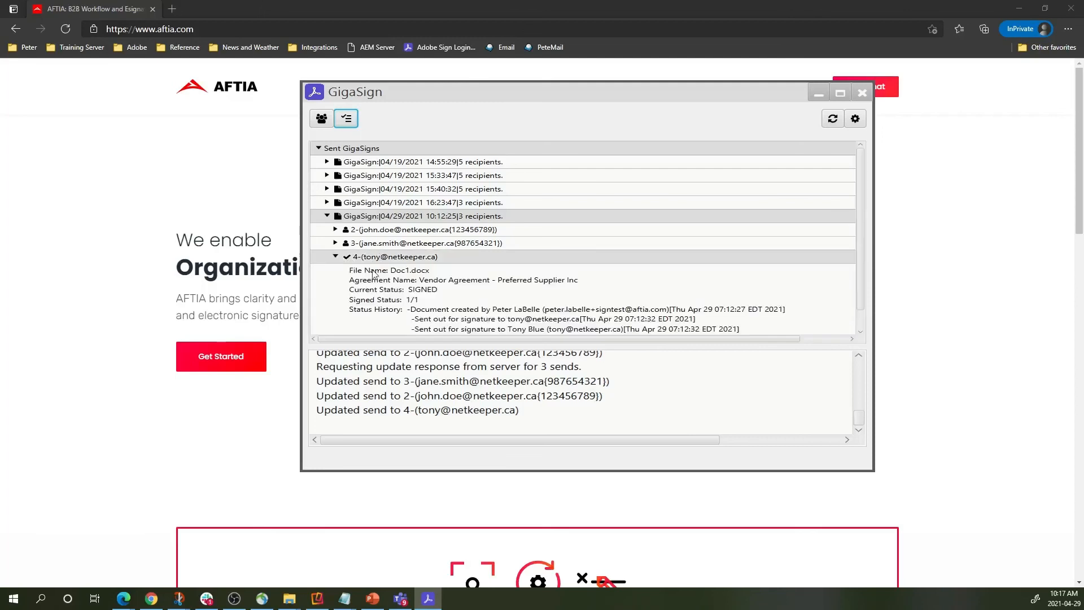
scroll(376, 275, down, 2)
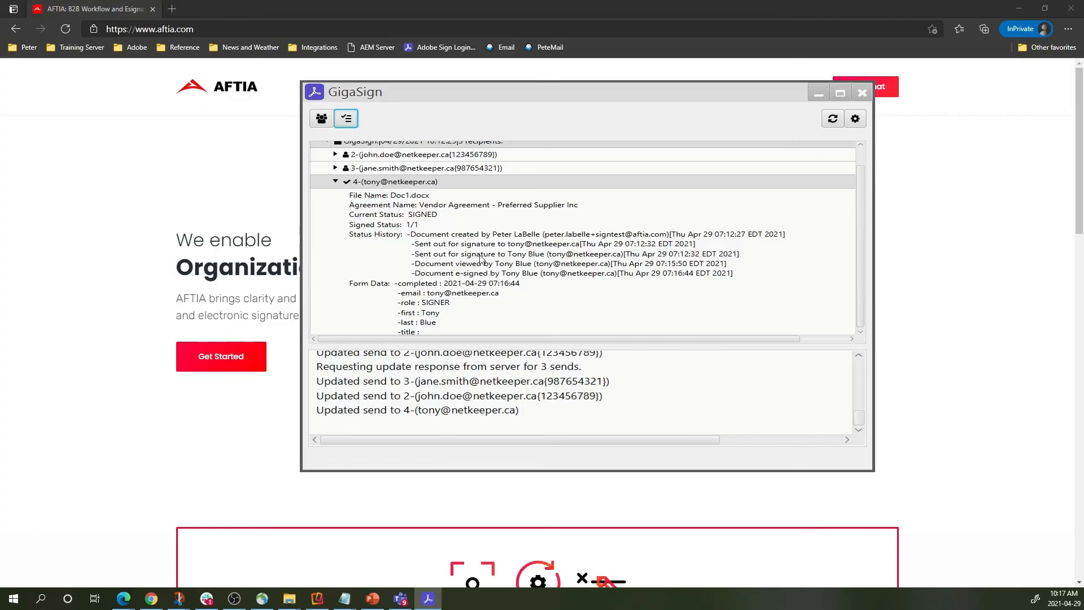
scroll(532, 262, down, 5)
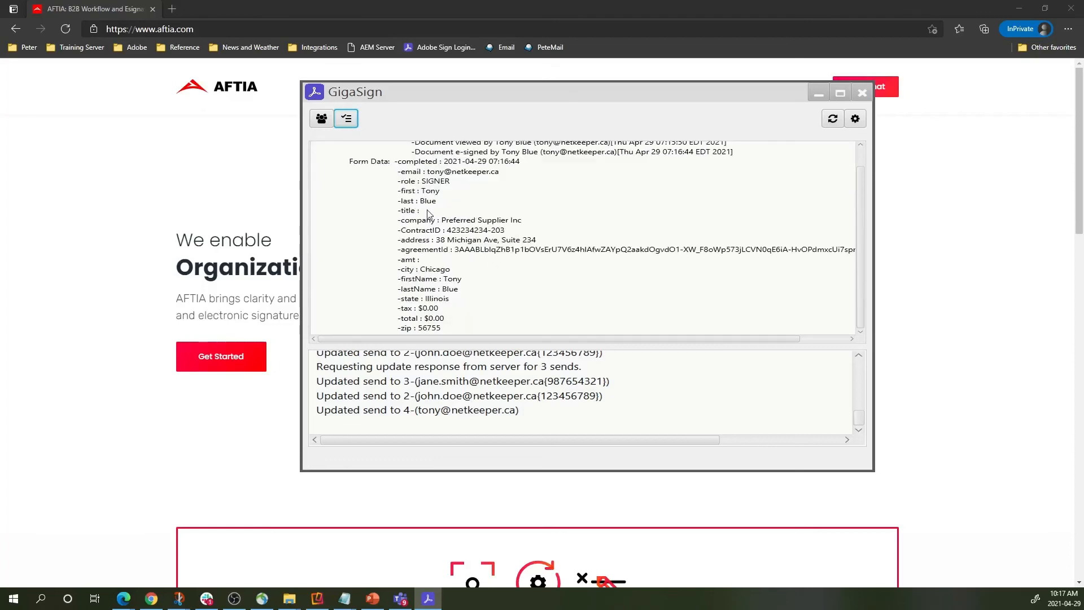
scroll(399, 202, up, 8)
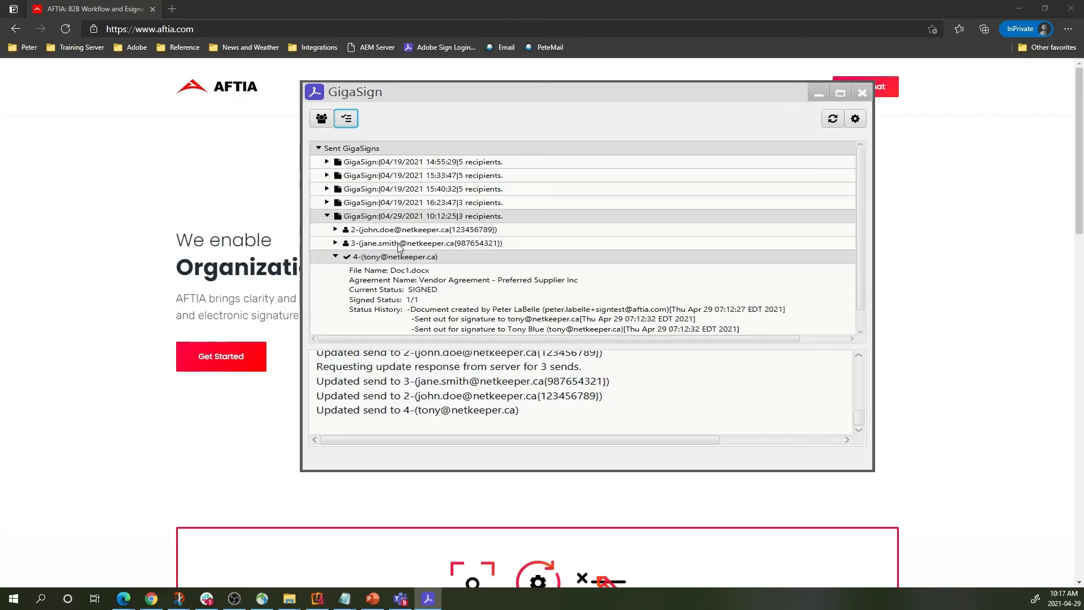
click(335, 256)
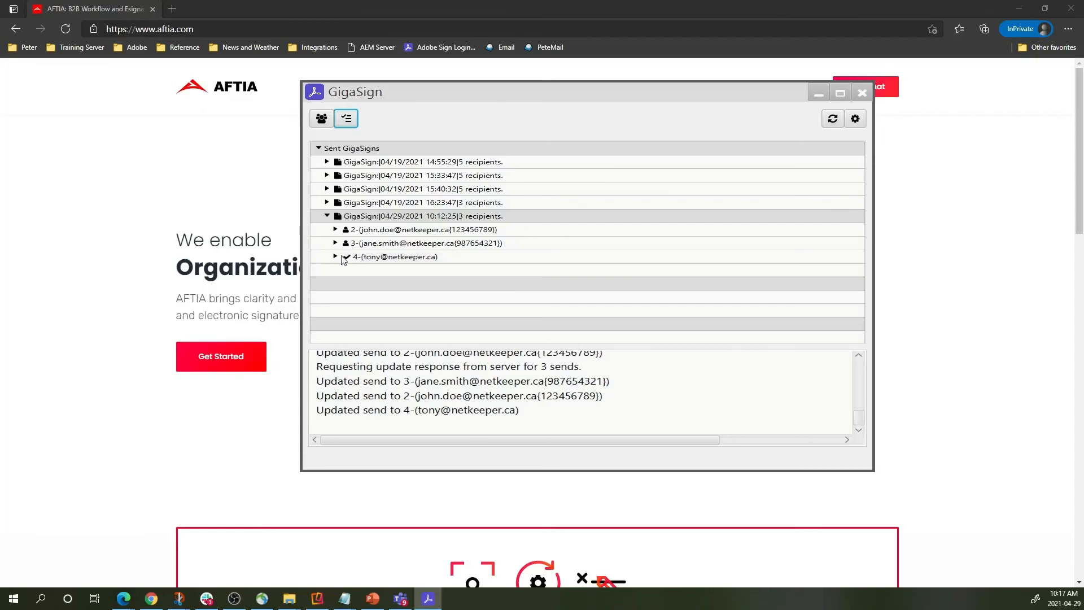
right_click(379, 217)
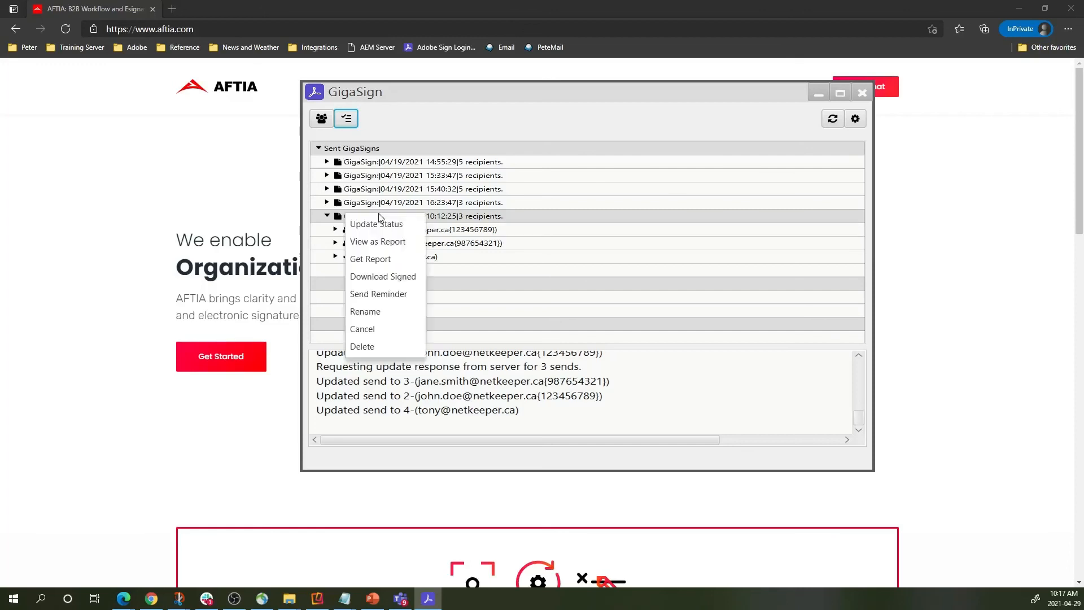
click(384, 277)
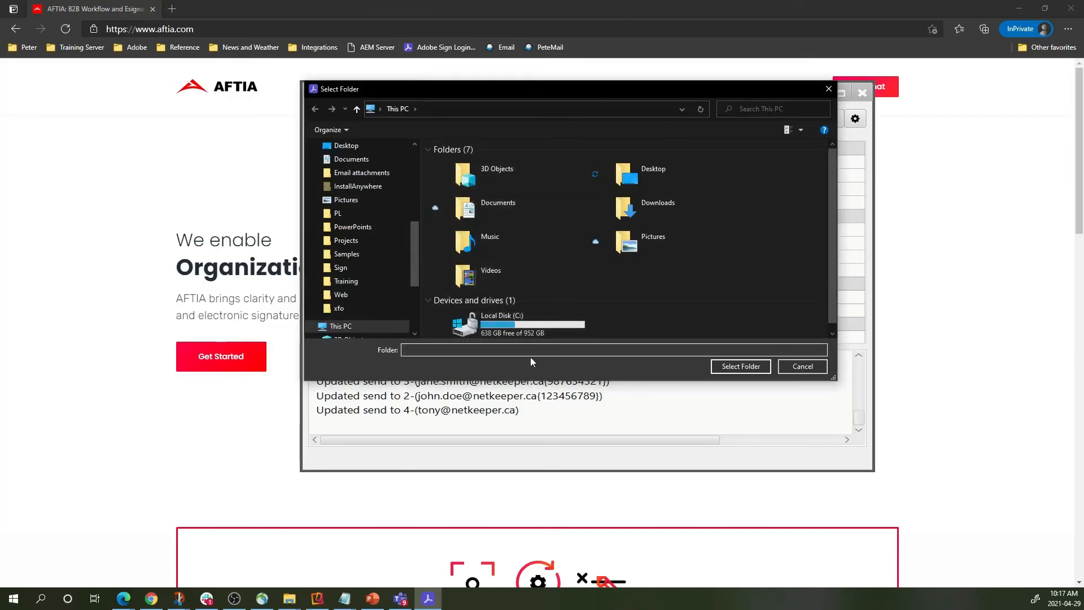
click(807, 366)
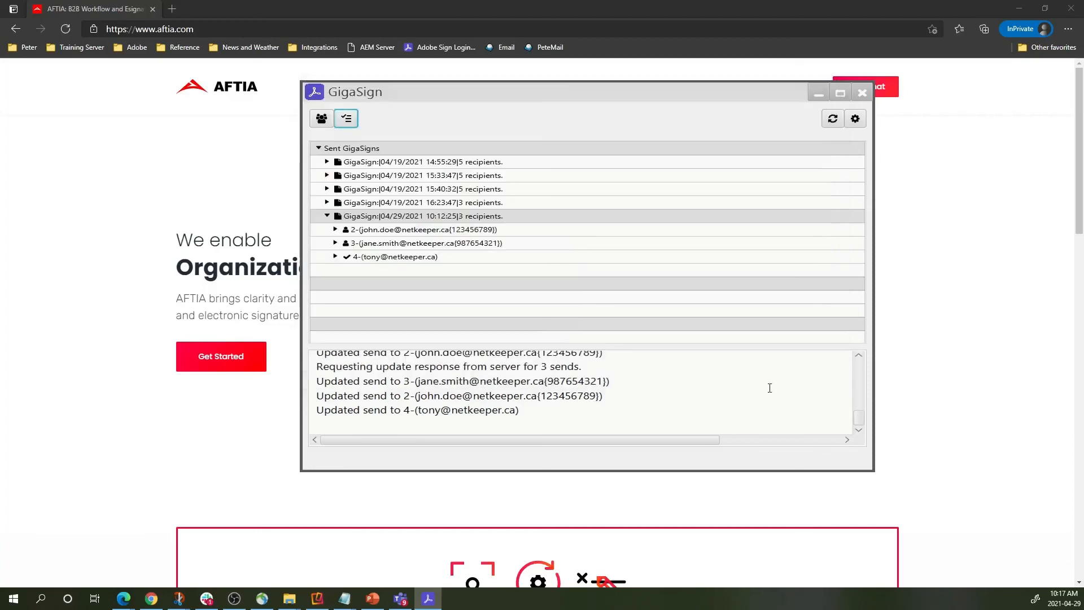